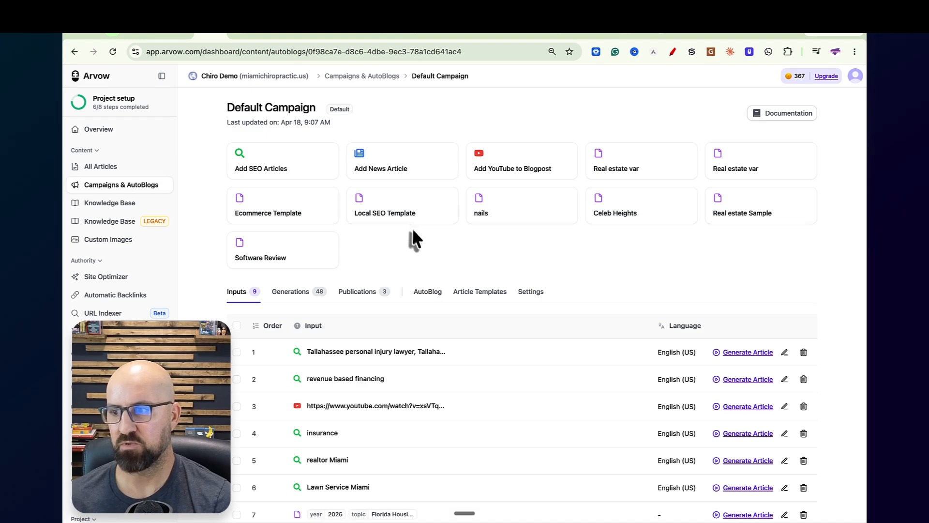
# Step: Review the built-in SEO Article Template's settings for content, knowledge, formatting, structure, linking, images and videos, and close it without changes
pyautogui.click(490, 292)
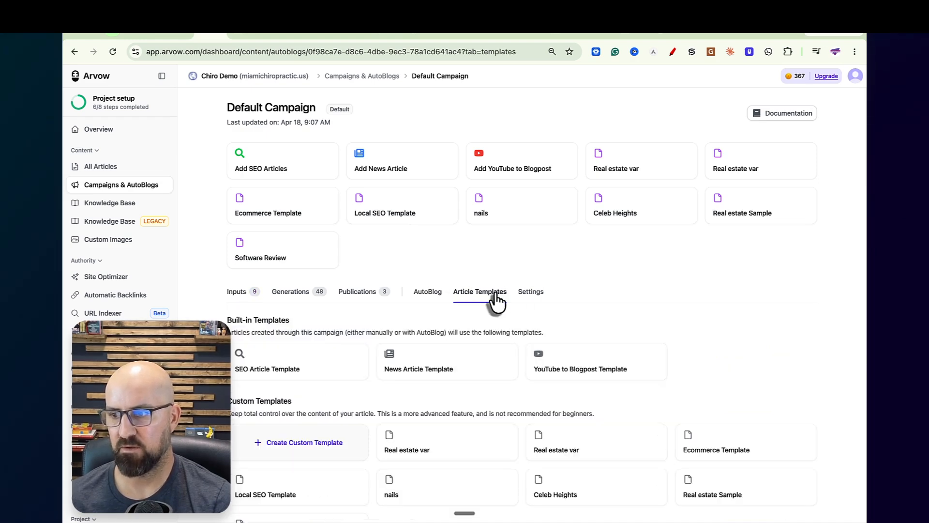
pyautogui.click(277, 353)
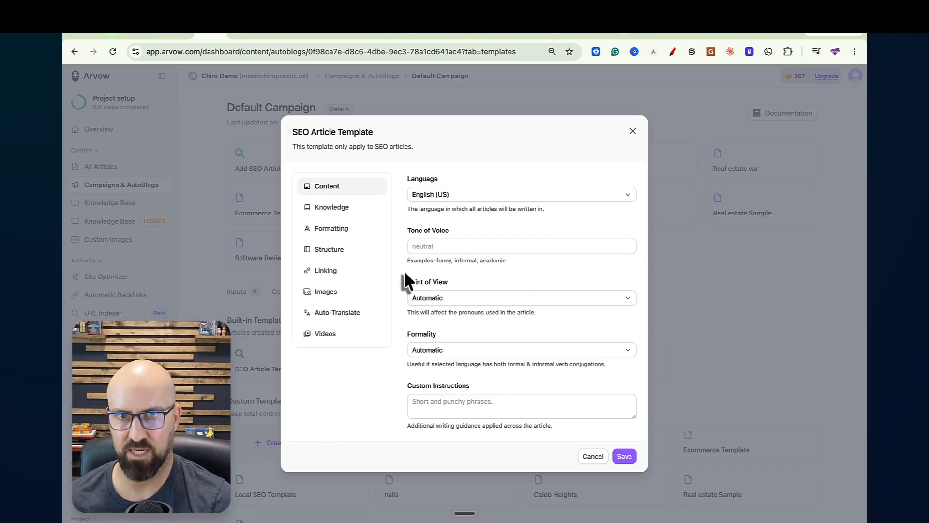
pyautogui.click(327, 208)
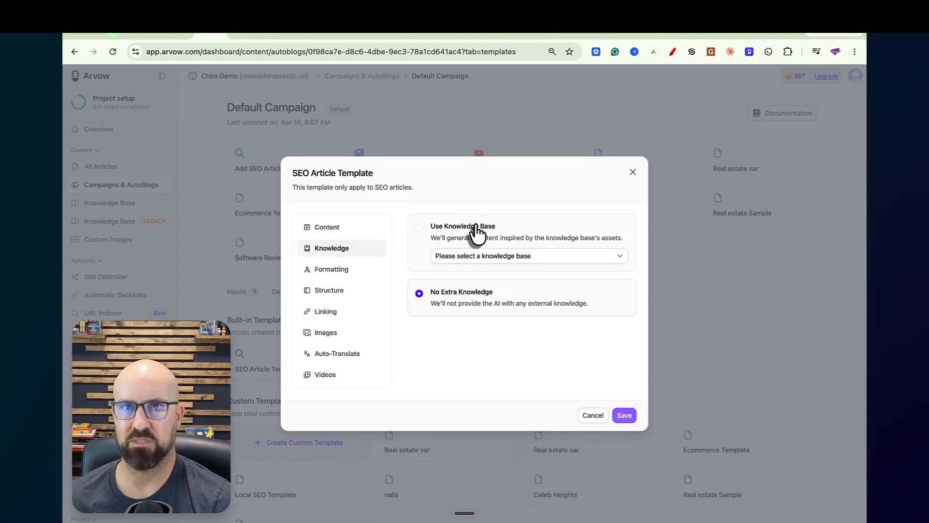
pyautogui.click(327, 275)
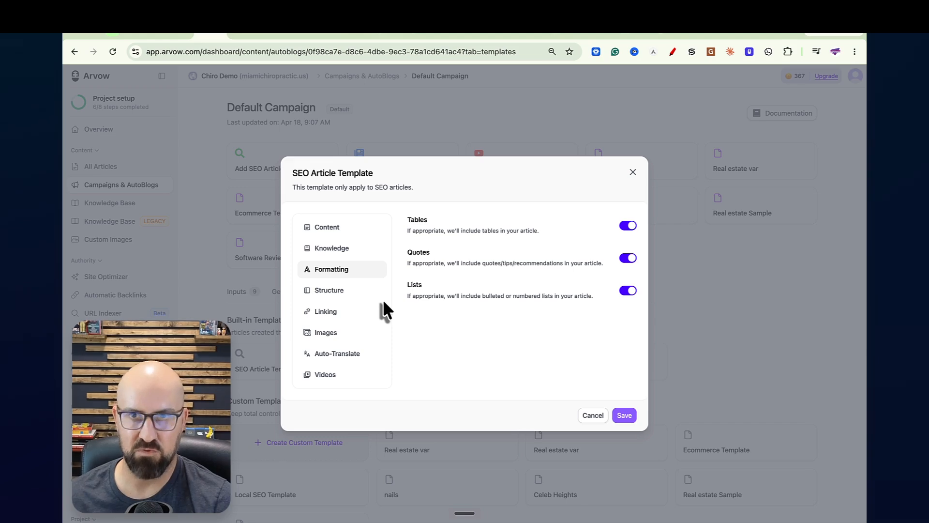
pyautogui.click(345, 291)
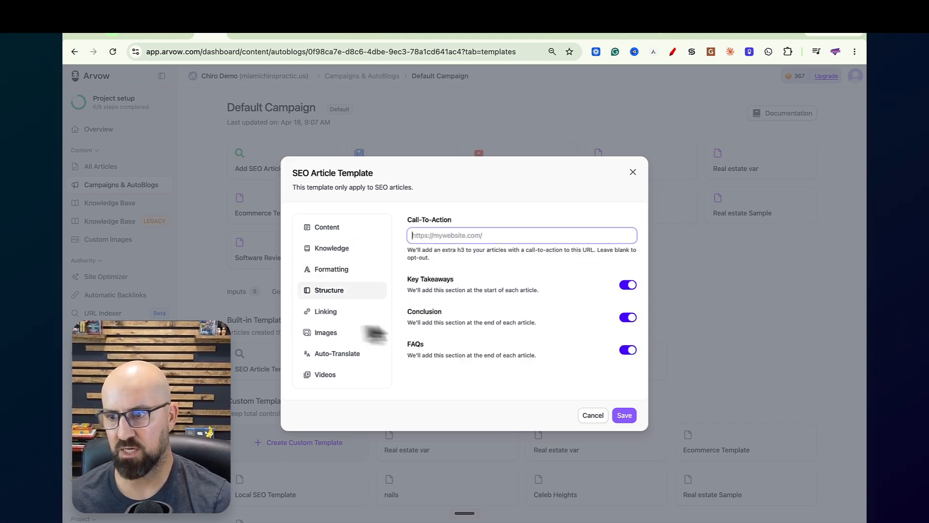
pyautogui.click(349, 312)
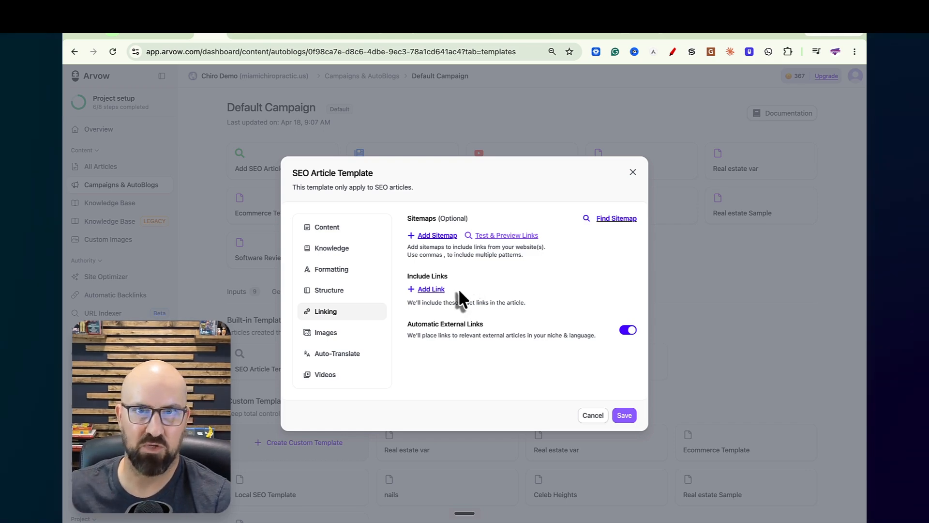
pyautogui.click(352, 334)
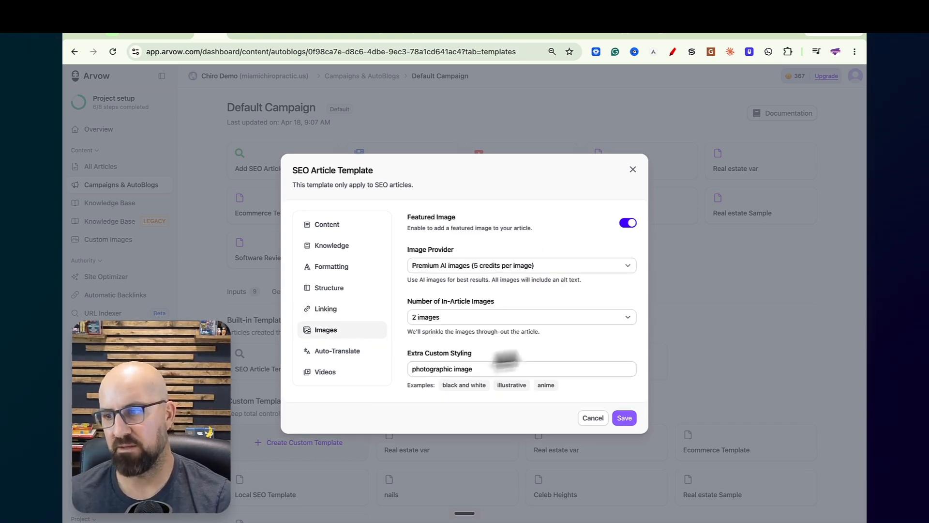
pyautogui.click(323, 380)
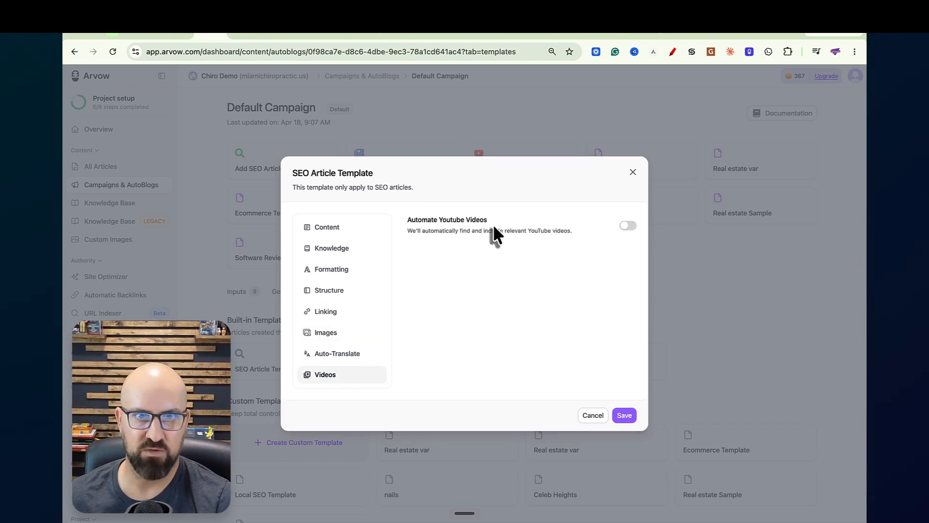
pyautogui.click(634, 173)
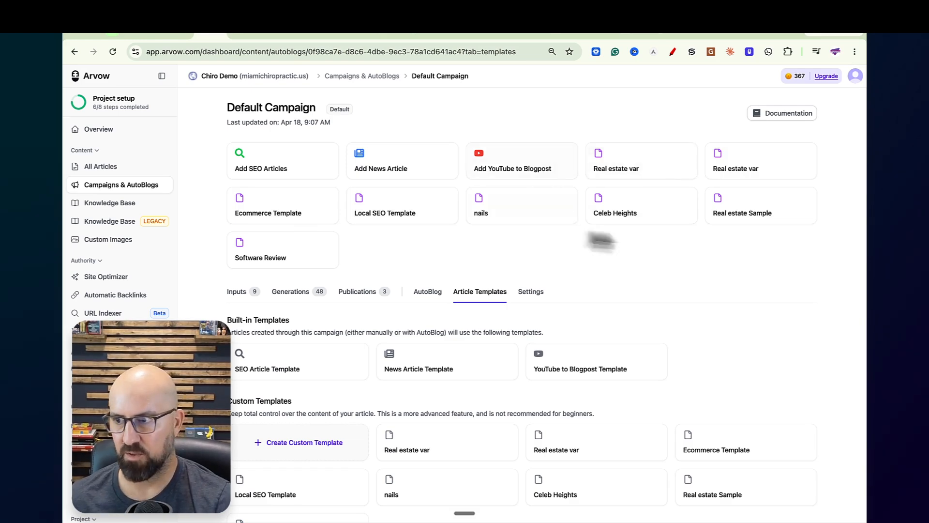
# Step: Inspect the topic, market, first_hand_pattern and common_mistake fields for adding a Real estate var article, and close the form without adding one
pyautogui.click(668, 184)
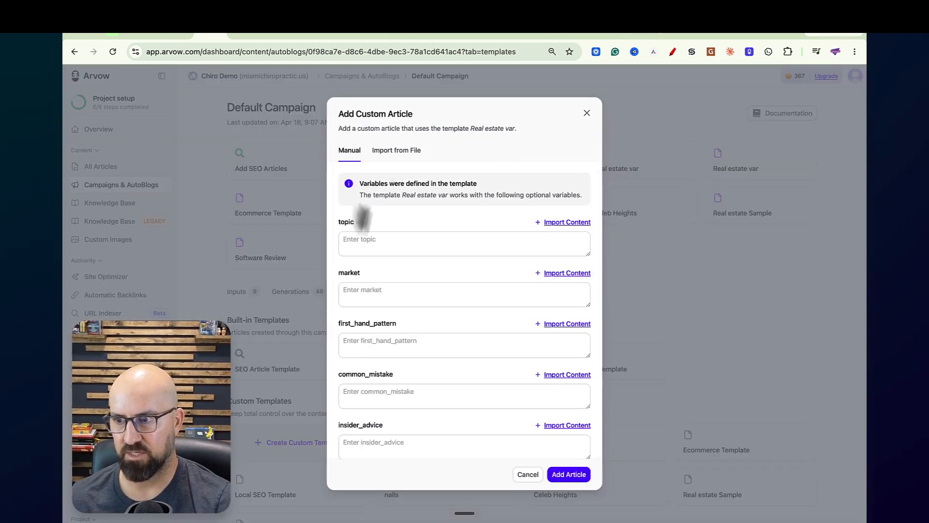
pyautogui.click(399, 244)
pyautogui.click(387, 296)
pyautogui.click(390, 343)
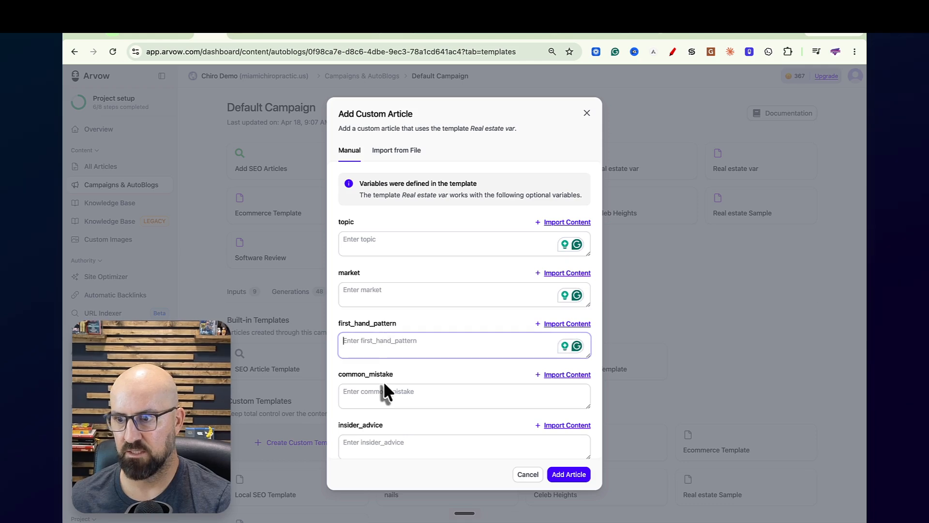
pyautogui.click(385, 392)
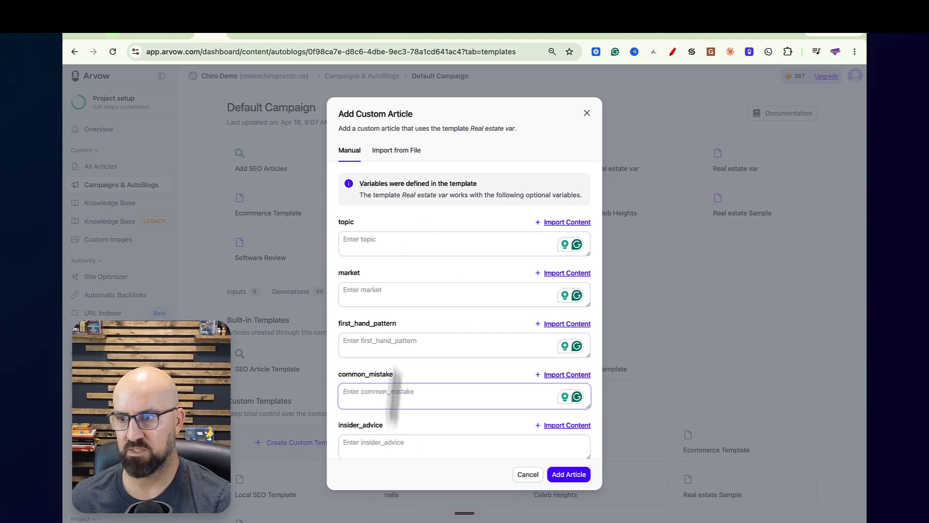
pyautogui.click(586, 113)
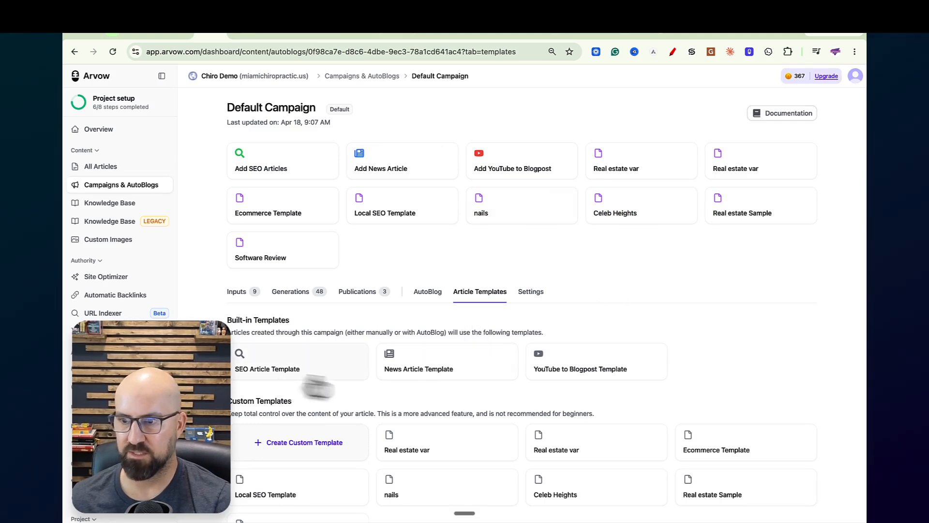
# Step: Examine the generation prompt and markdown outline options of a new custom template with the outline enabled, and cancel without saving
pyautogui.scroll(-2, 478, 368)
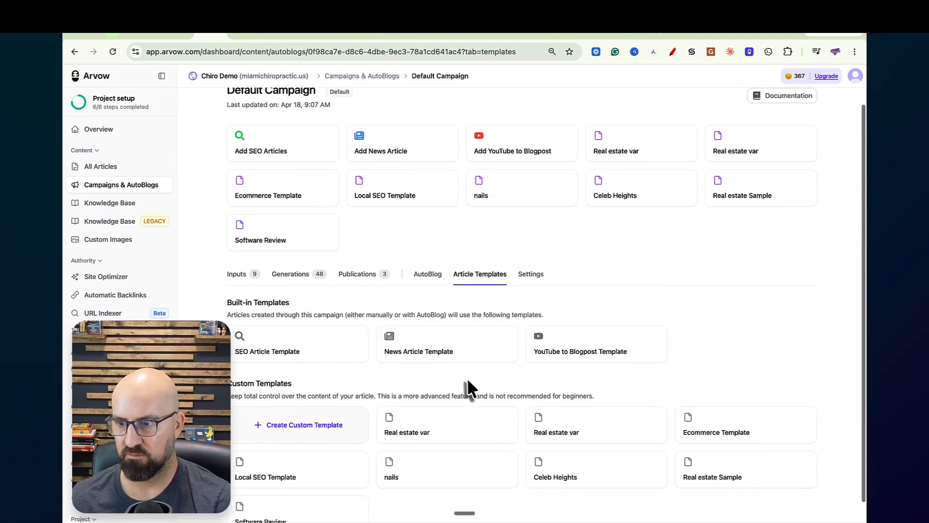
pyautogui.click(336, 407)
pyautogui.scroll(-1, 393, 305)
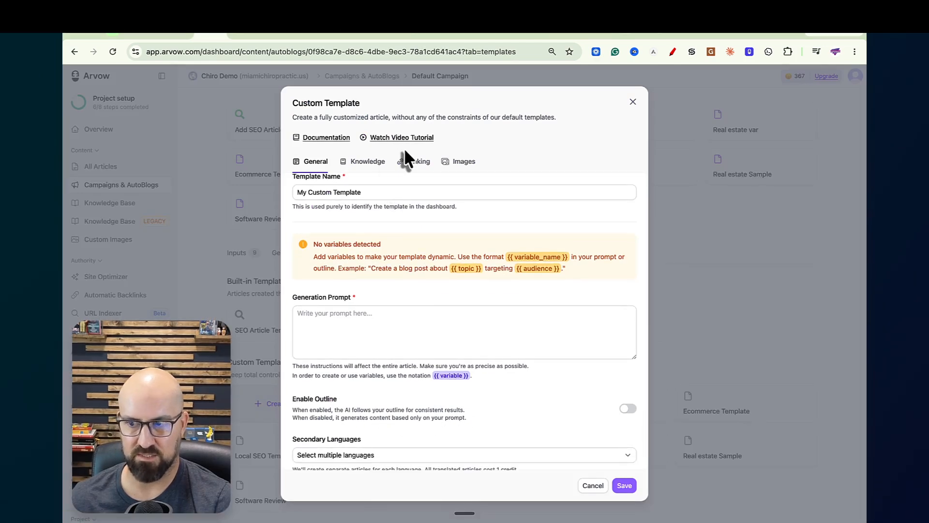
pyautogui.scroll(-1, 426, 216)
pyautogui.click(459, 322)
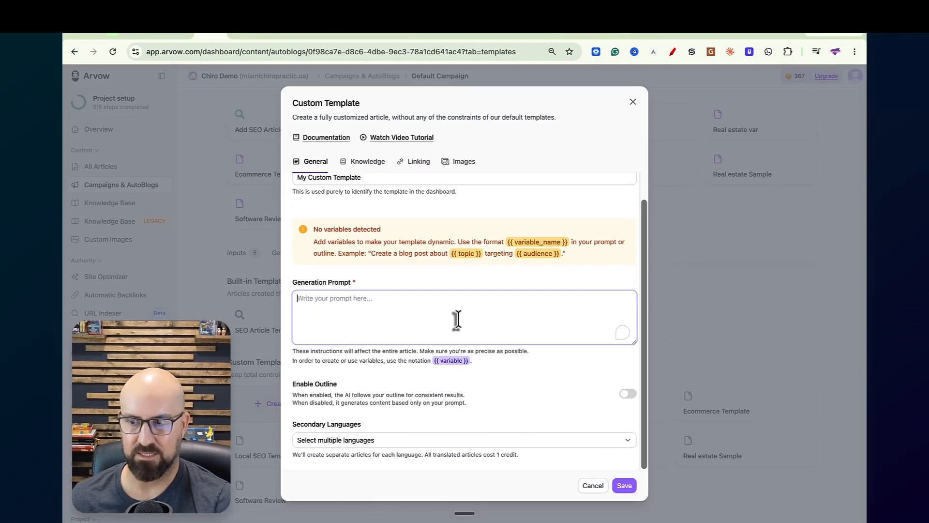
pyautogui.click(628, 395)
pyautogui.scroll(-2, 610, 394)
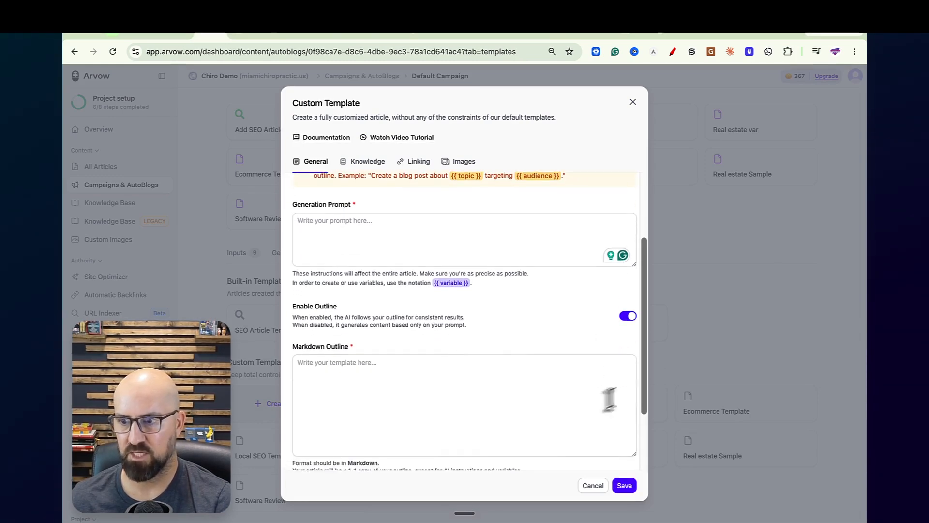
pyautogui.click(592, 486)
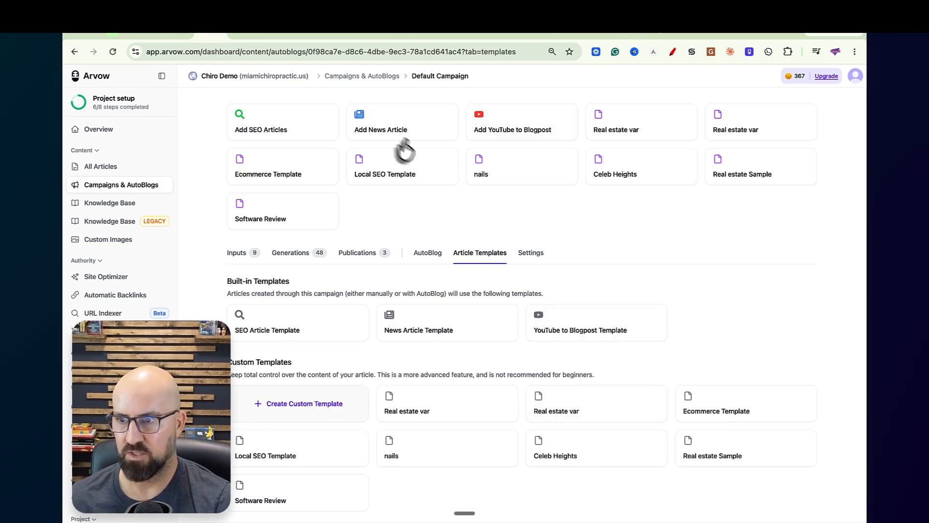
# Step: Look at the input forms for adding a news article and a YouTube to Blogpost entry, closing each without adding anything
pyautogui.click(387, 132)
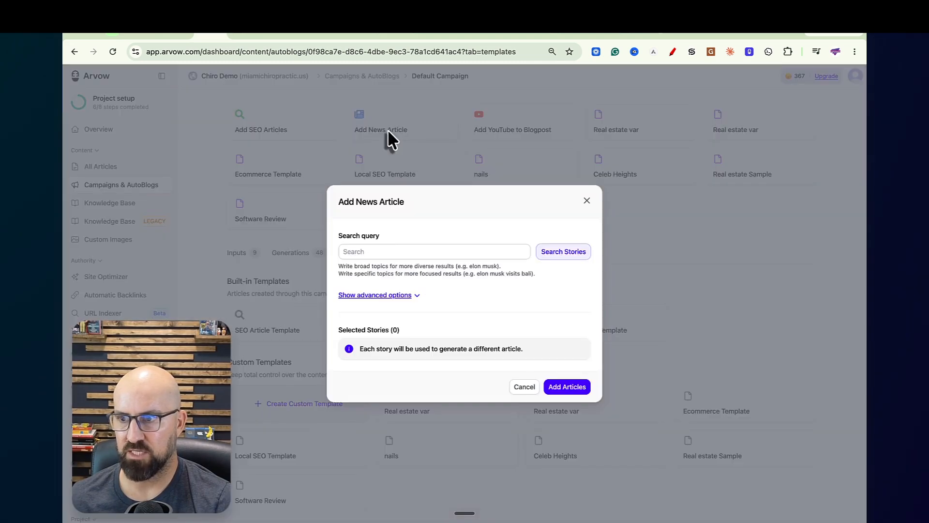
pyautogui.click(352, 256)
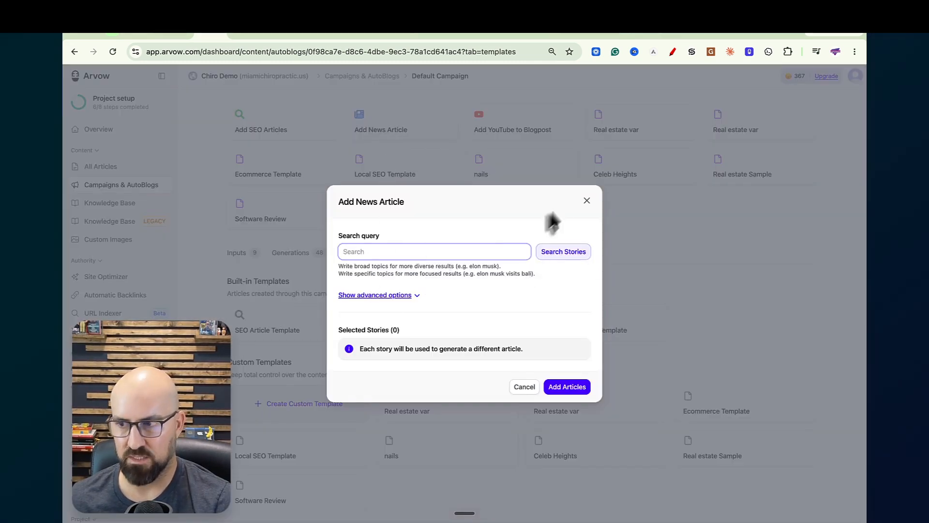
pyautogui.click(585, 200)
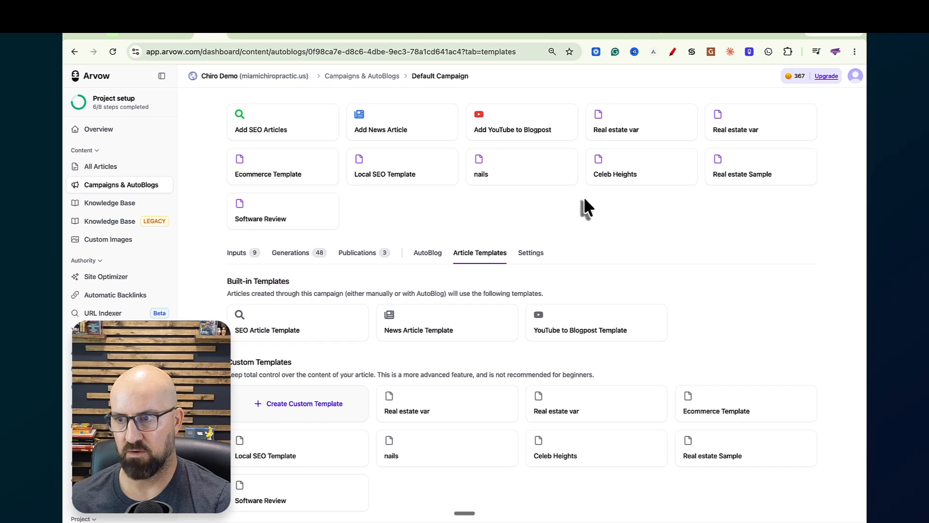
pyautogui.click(518, 129)
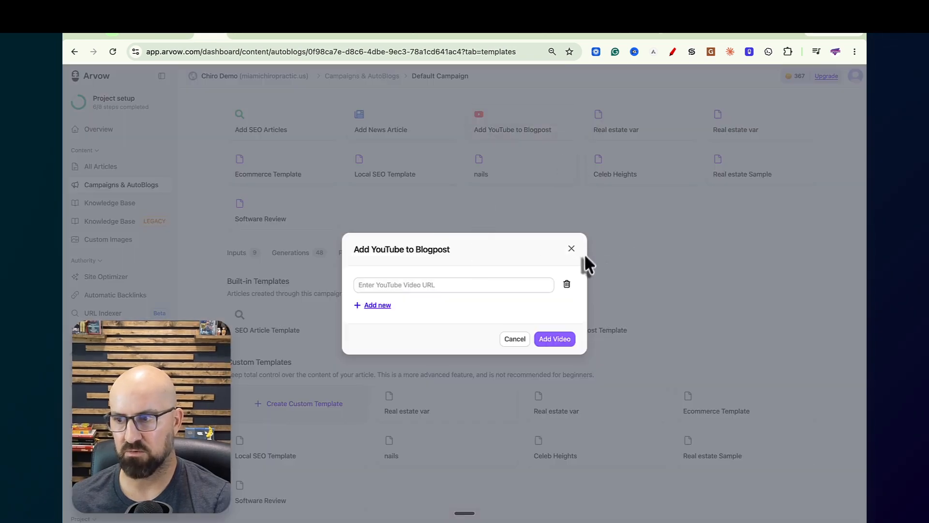
pyautogui.click(572, 248)
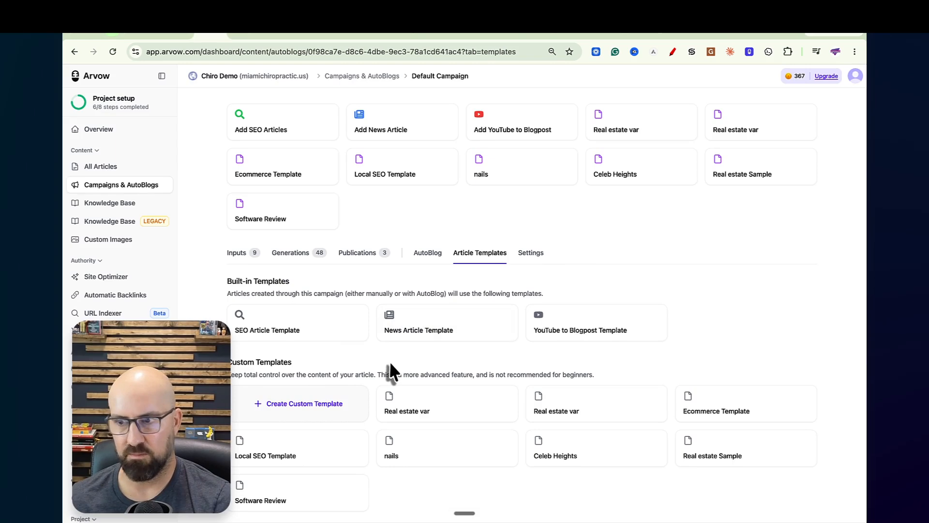
# Step: Preview the generated article "Weekly Lawn Service in Miami: Is It Worth It?" from the campaign's generations and open its full page
pyautogui.click(293, 256)
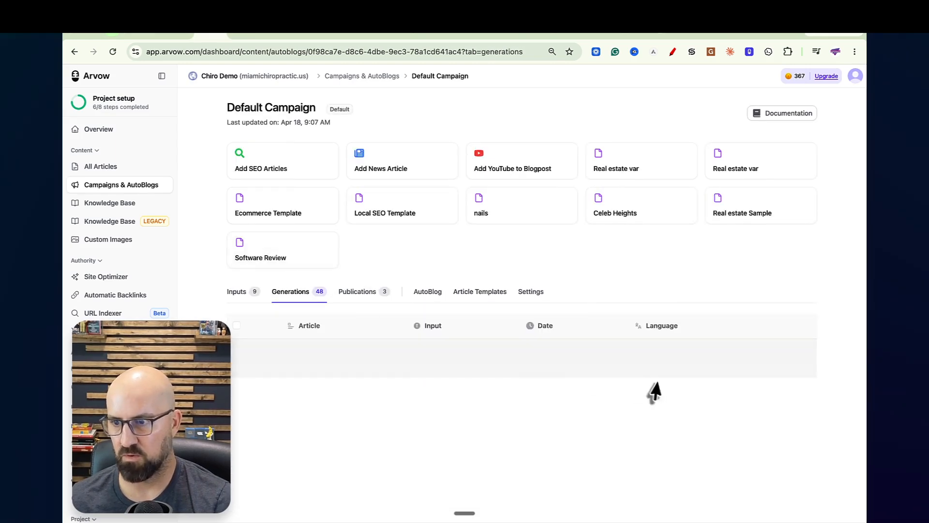
pyautogui.scroll(-8, 569, 375)
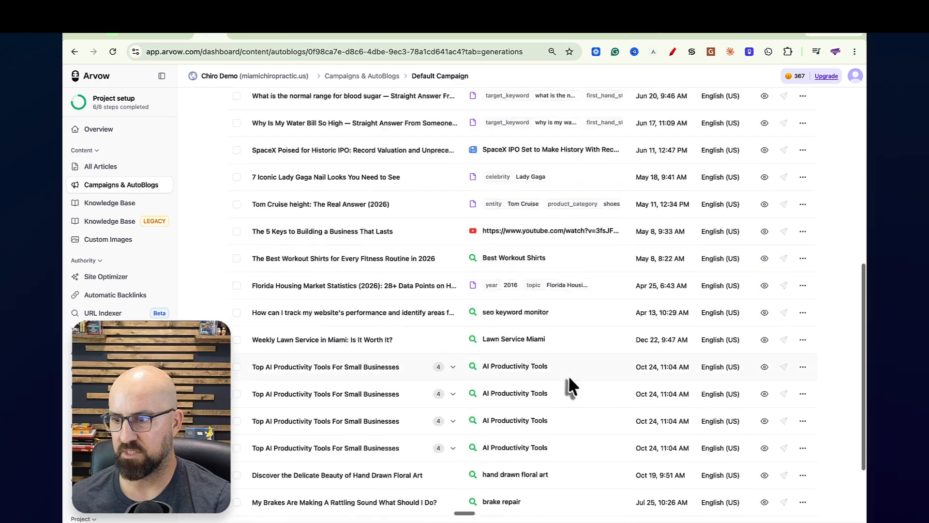
pyautogui.click(765, 340)
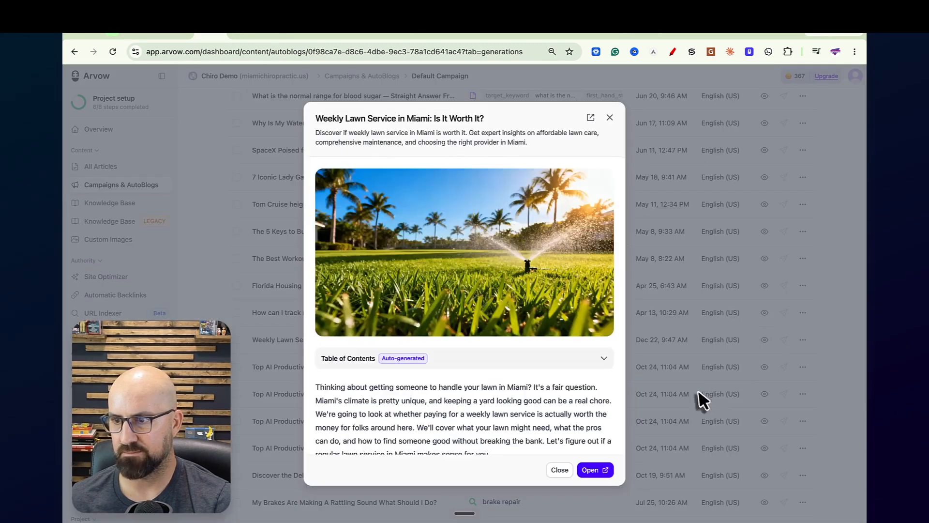
pyautogui.scroll(-2, 442, 256)
pyautogui.scroll(2, 439, 271)
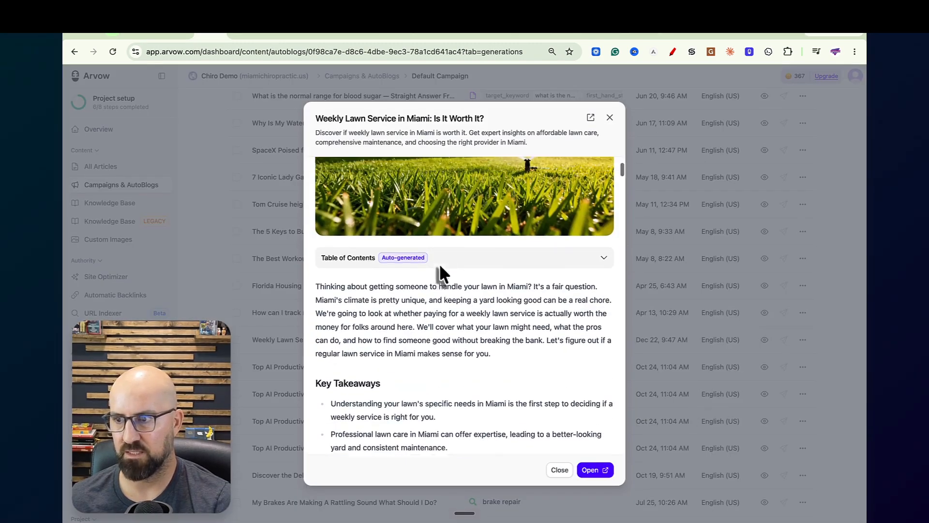
pyautogui.click(594, 471)
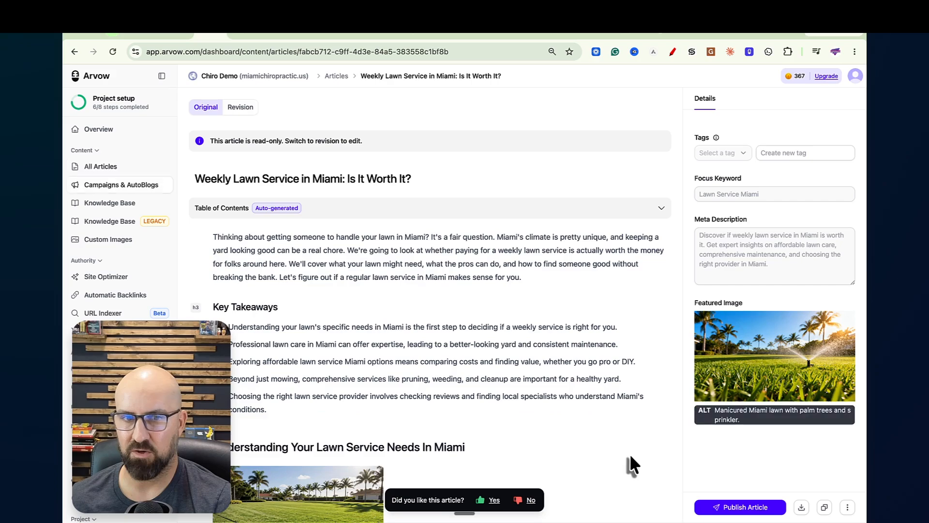
# Step: Examine the lawn service article's key takeaways, headings, images, quotes, external link and embedded video throughout its body
pyautogui.scroll(-2, 581, 242)
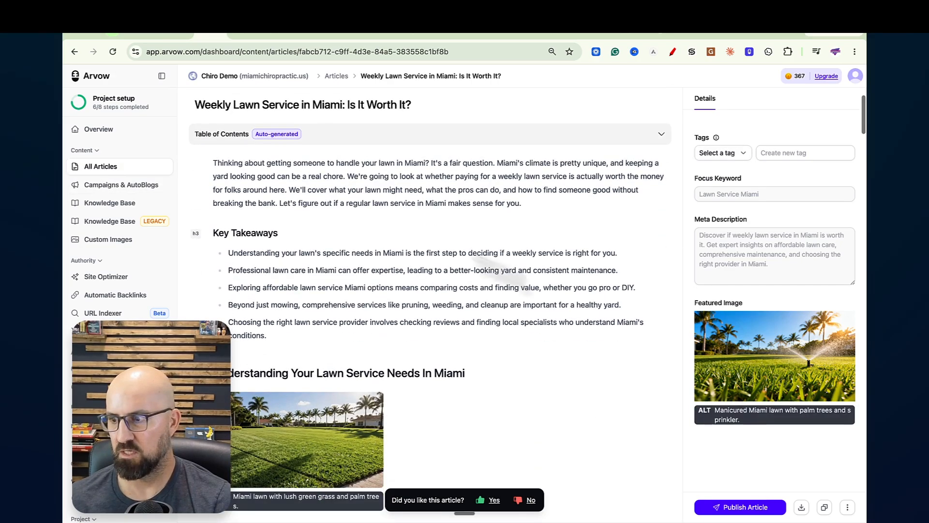
pyautogui.scroll(-6, 283, 251)
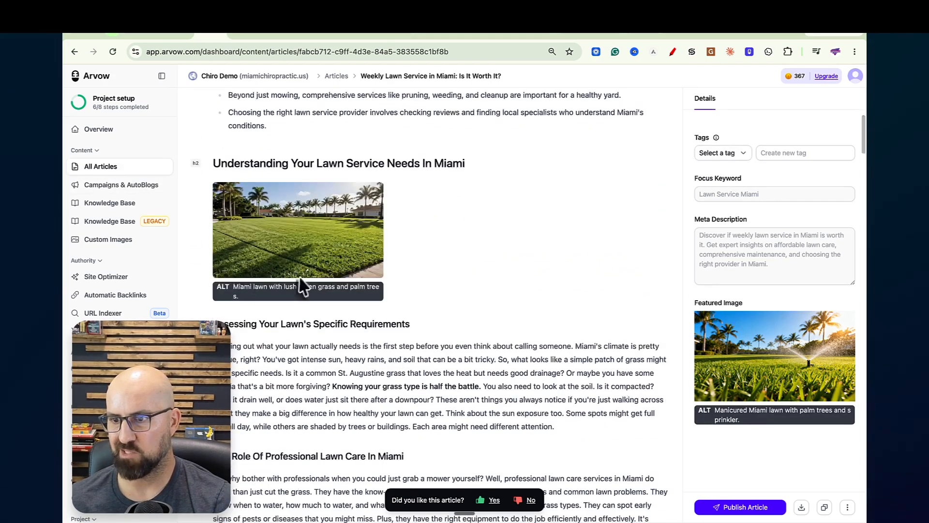
pyautogui.scroll(-20, 435, 256)
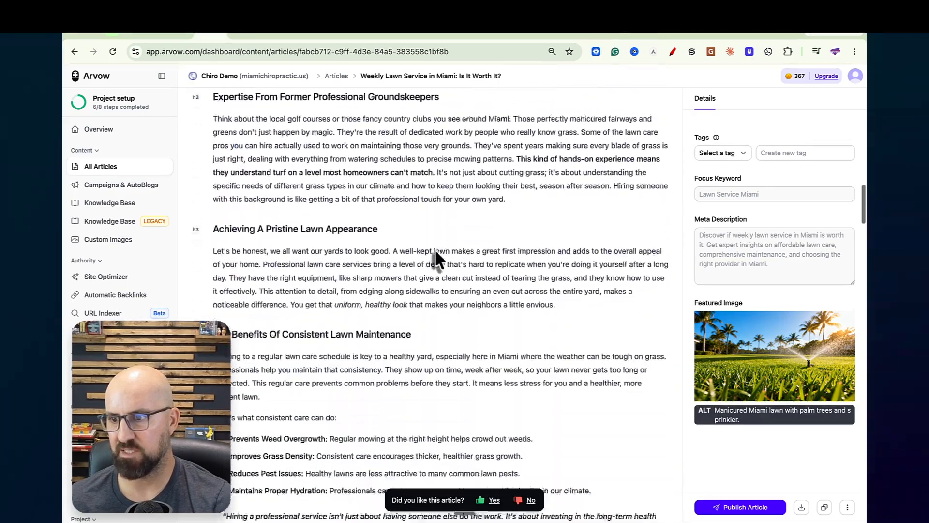
pyautogui.moveTo(440, 252); pyautogui.dragTo(532, 301)
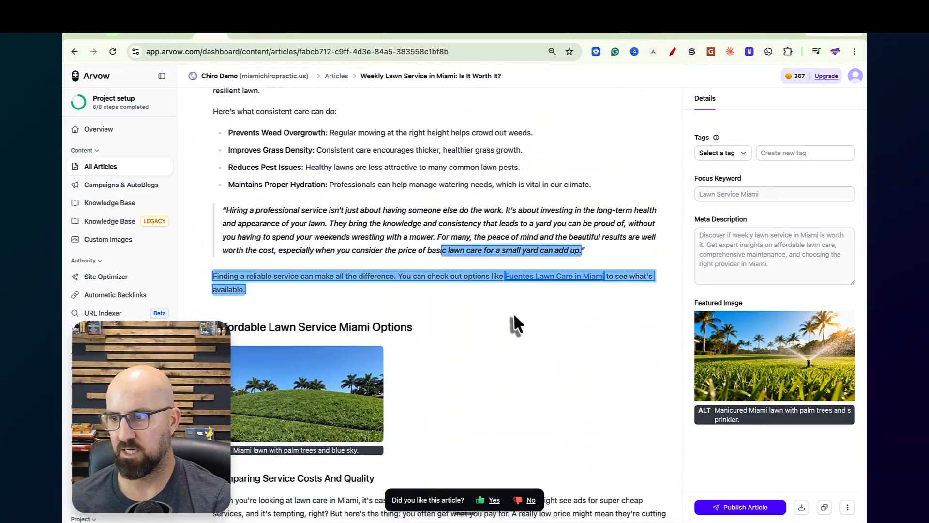
pyautogui.scroll(-15, 509, 321)
pyautogui.scroll(-20, 393, 289)
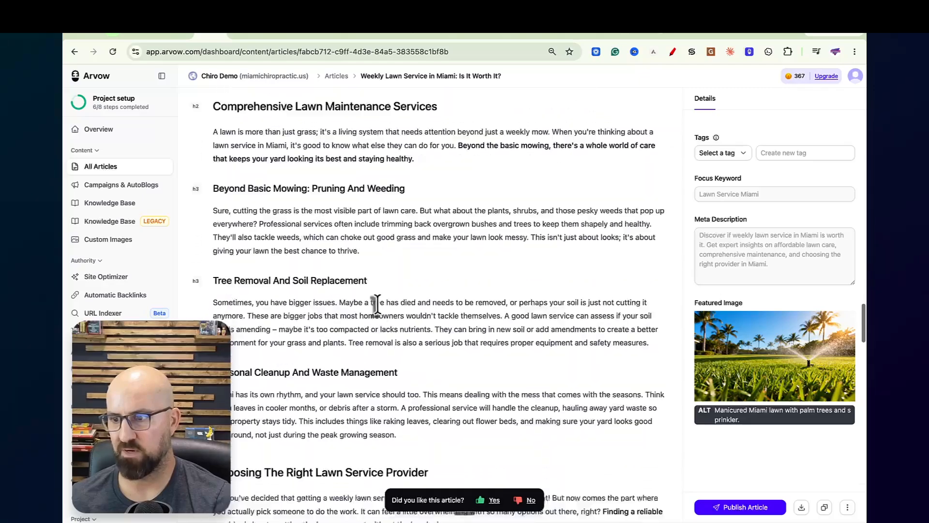
pyautogui.scroll(-3, 437, 328)
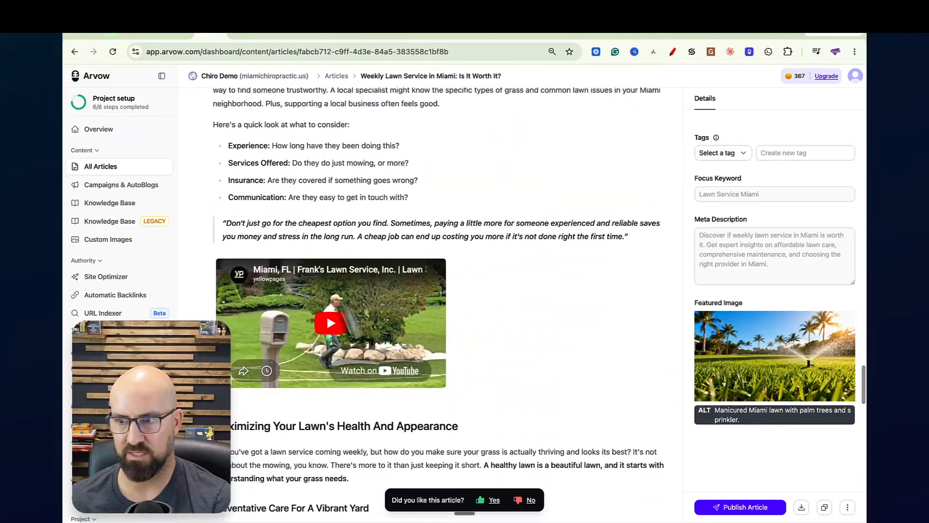
pyautogui.scroll(10, 578, 321)
pyautogui.scroll(5, 578, 312)
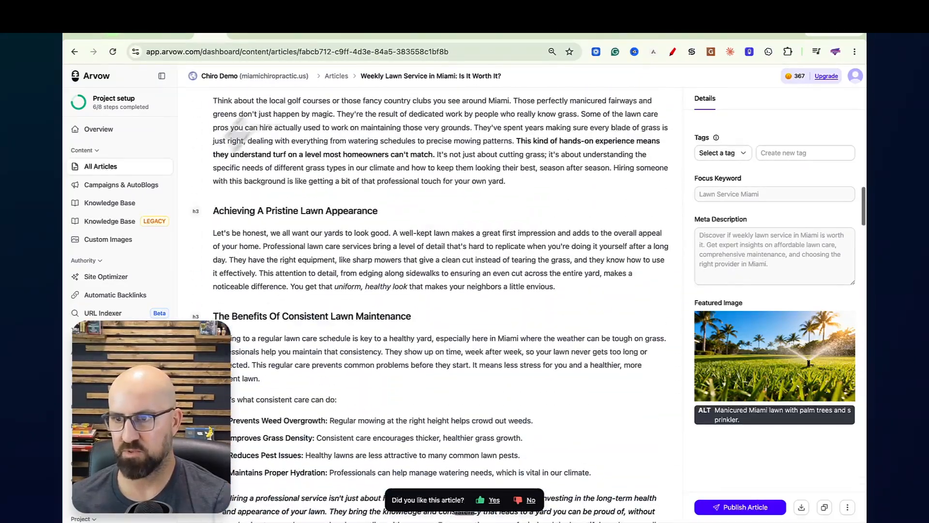
# Step: Look at the AutoBlog modes offered for a new campaign, selecting Planned AutoBlog, and close the form without creating the campaign
pyautogui.click(95, 131)
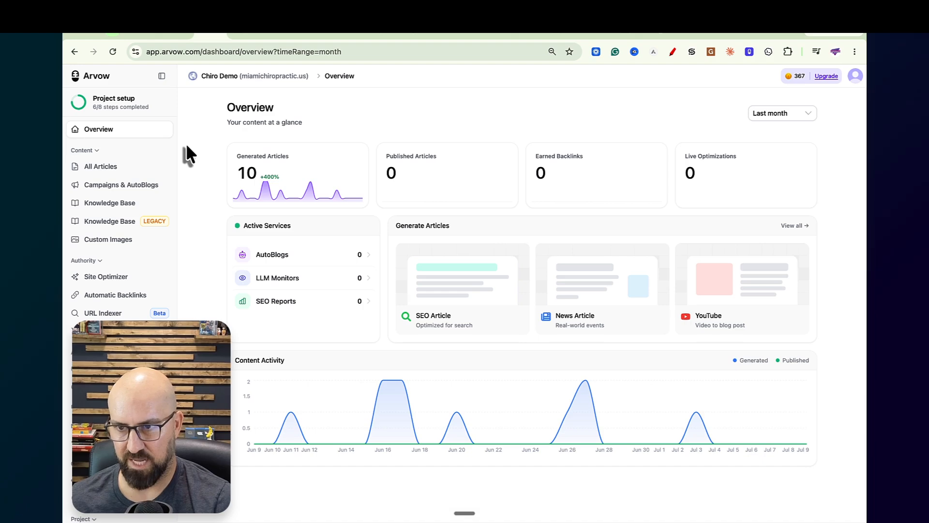
pyautogui.click(127, 184)
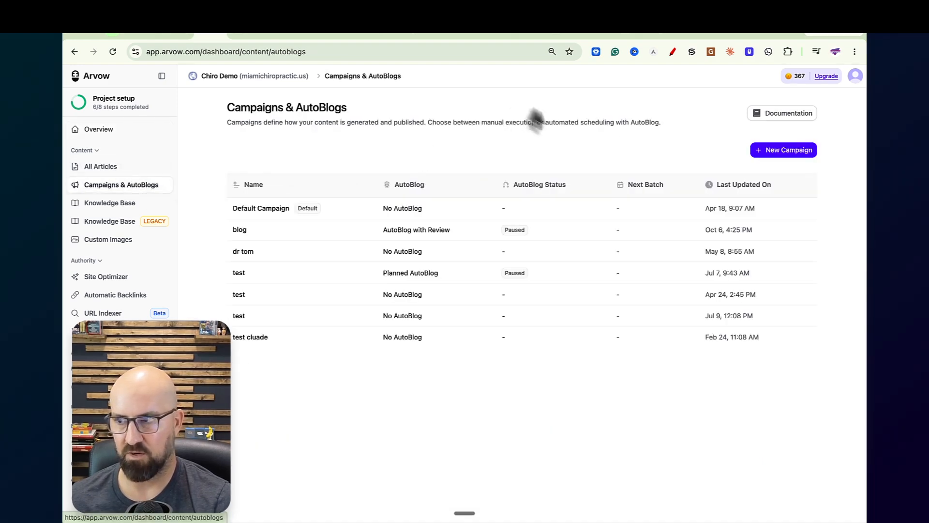
pyautogui.click(798, 152)
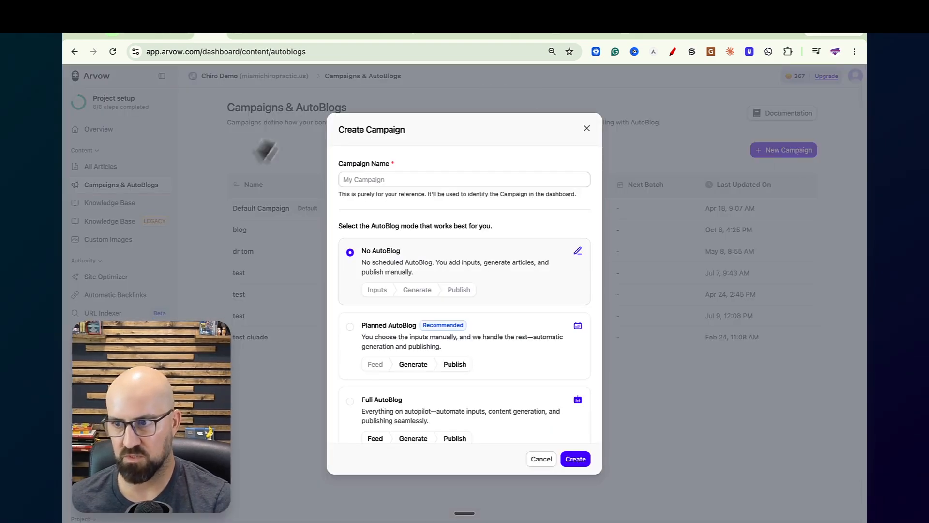
pyautogui.click(350, 326)
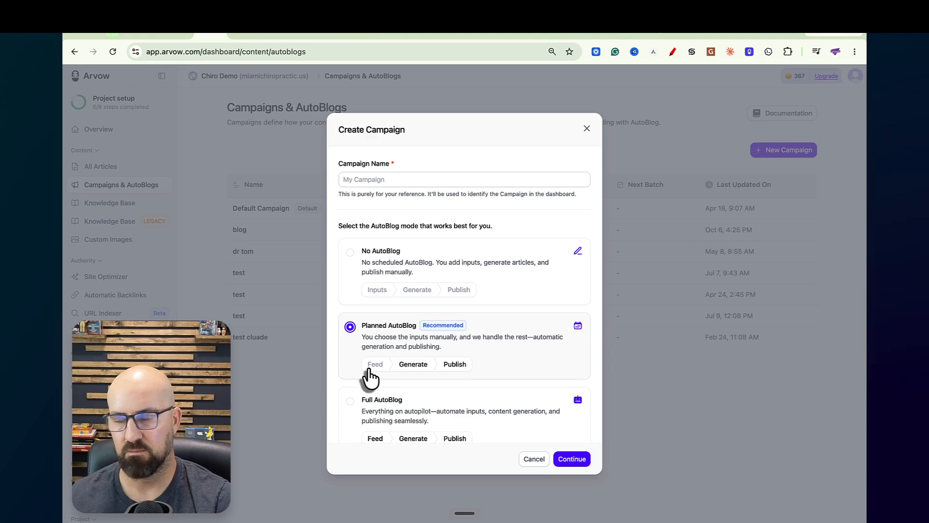
pyautogui.click(587, 129)
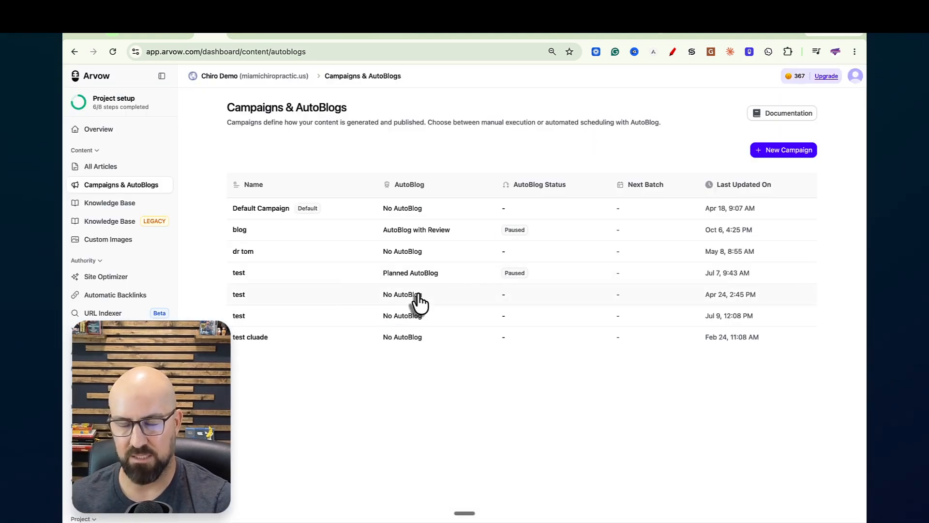
# Step: Open the Site Optimizer and circle its list of SEO optimization categories with the red annotation pen
pyautogui.click(119, 283)
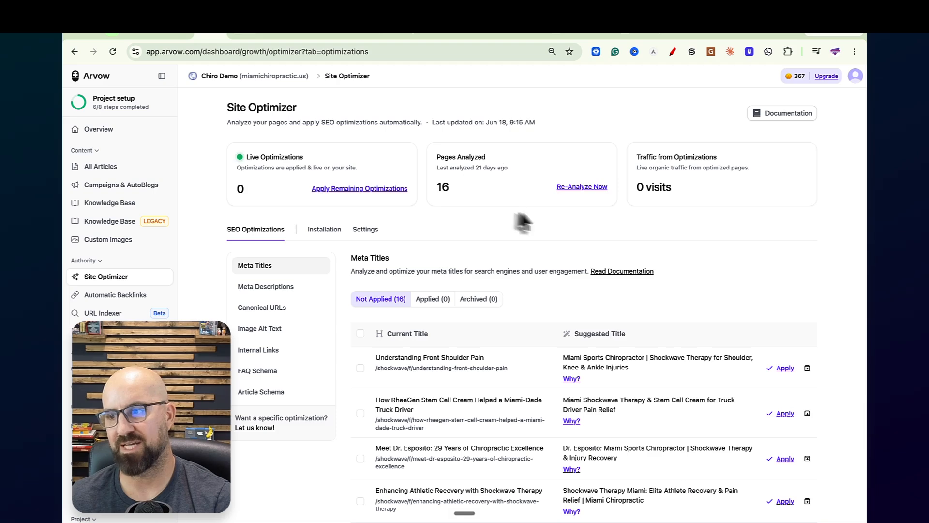
pyautogui.scroll(-2, 517, 210)
pyautogui.click(672, 51)
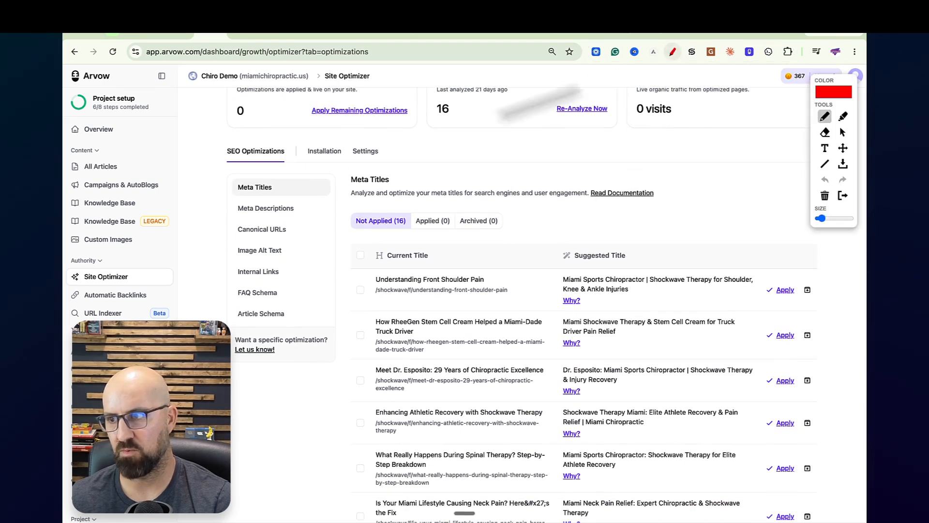
pyautogui.moveTo(265, 167)
pyautogui.mouseDown()
pyautogui.moveTo(164, 291)
pyautogui.moveTo(305, 213)
pyautogui.moveTo(267, 167)
pyautogui.mouseUp()
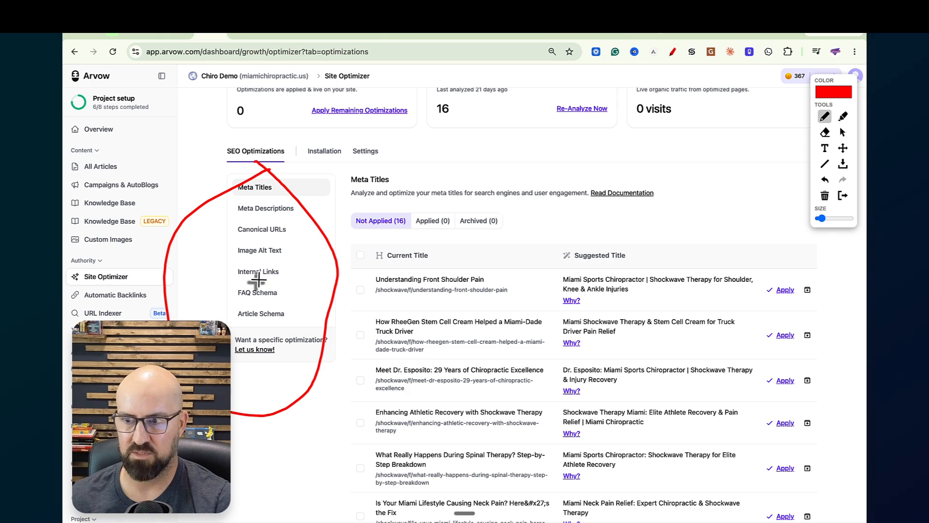
# Step: Circle the first page's current title, suggested title, Why link and Apply option in red, and clear all annotations
pyautogui.moveTo(398, 255)
pyautogui.mouseDown()
pyautogui.moveTo(312, 286)
pyautogui.moveTo(530, 291)
pyautogui.moveTo(398, 258)
pyautogui.mouseUp()
pyautogui.moveTo(564, 261)
pyautogui.mouseDown()
pyautogui.moveTo(560, 308)
pyautogui.moveTo(731, 300)
pyautogui.moveTo(600, 241)
pyautogui.mouseUp()
pyautogui.moveTo(584, 314); pyautogui.dragTo(568, 283)
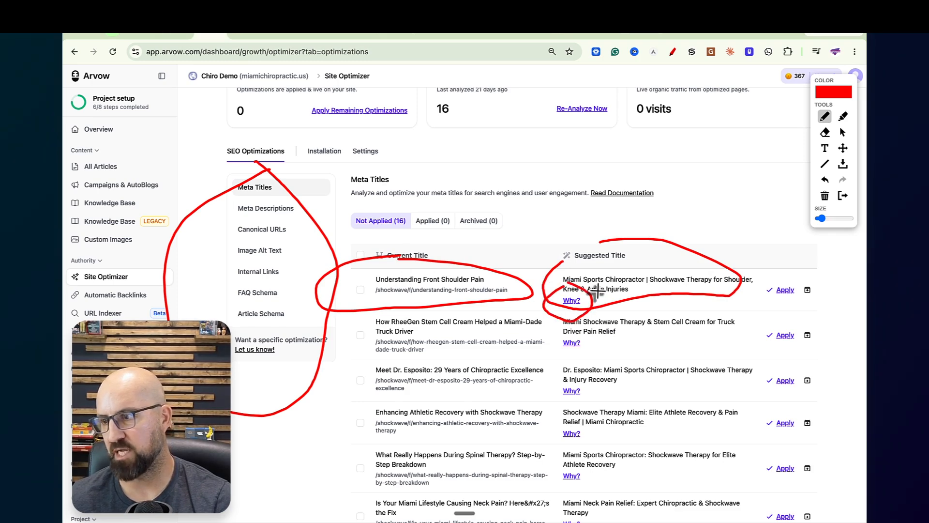
pyautogui.moveTo(765, 254)
pyautogui.mouseDown()
pyautogui.moveTo(762, 300)
pyautogui.moveTo(782, 261)
pyautogui.mouseUp()
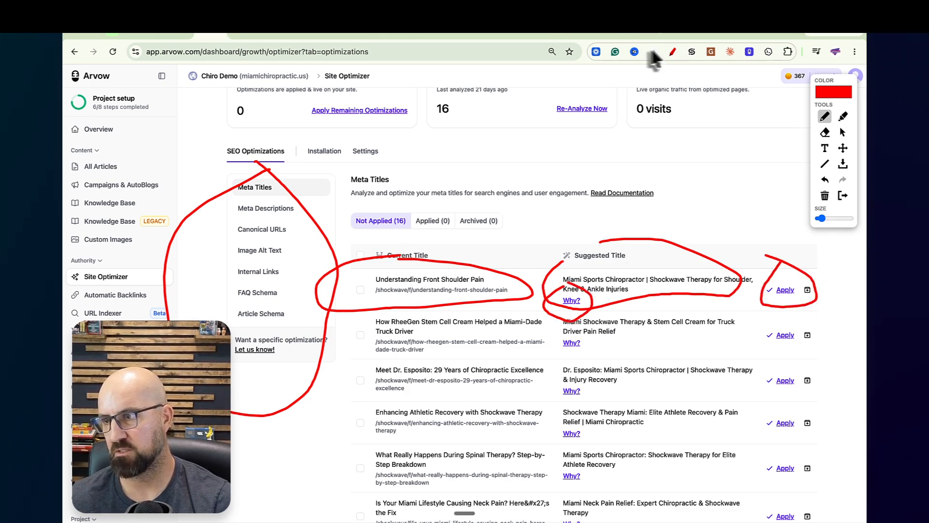
pyautogui.click(673, 50)
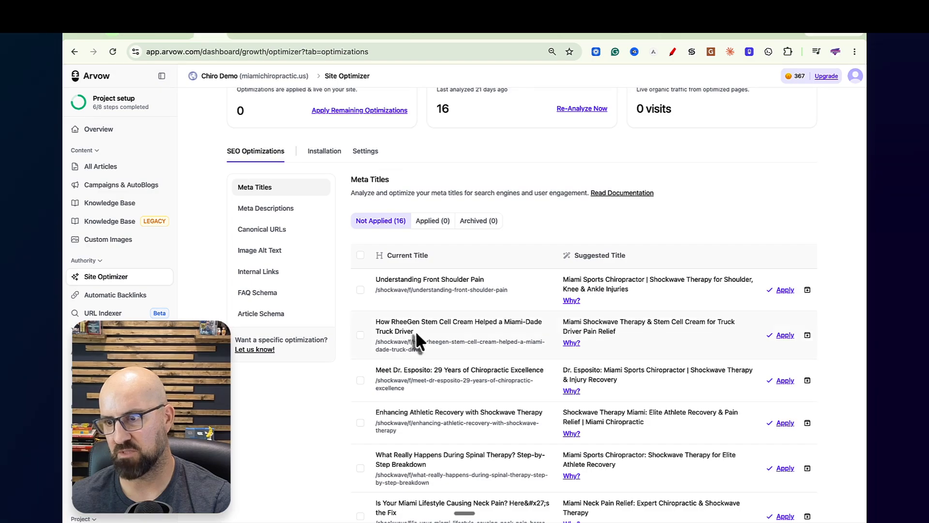
# Step: Look through the meta title suggestions, select all of them, and clear the selection without applying any
pyautogui.scroll(-6, 421, 334)
pyautogui.scroll(7, 425, 335)
pyautogui.click(360, 330)
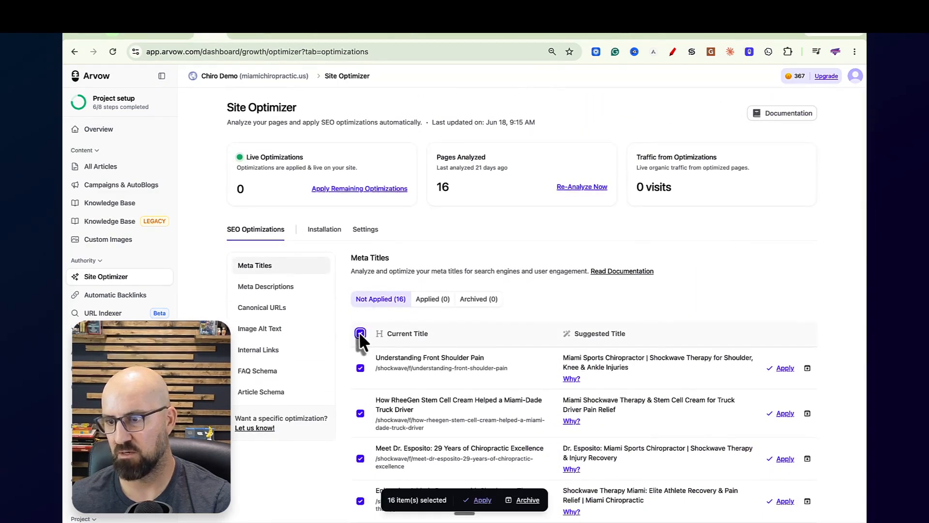
pyautogui.scroll(-1, 480, 334)
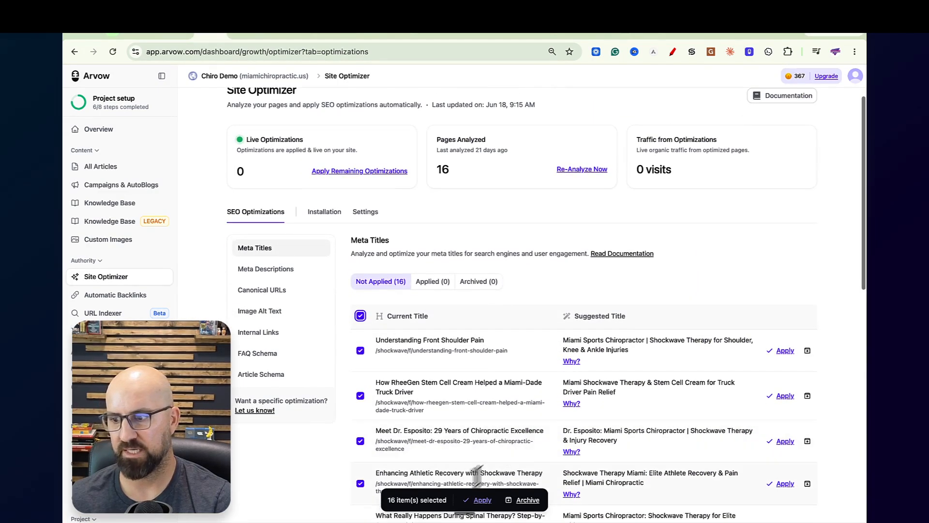
pyautogui.click(359, 316)
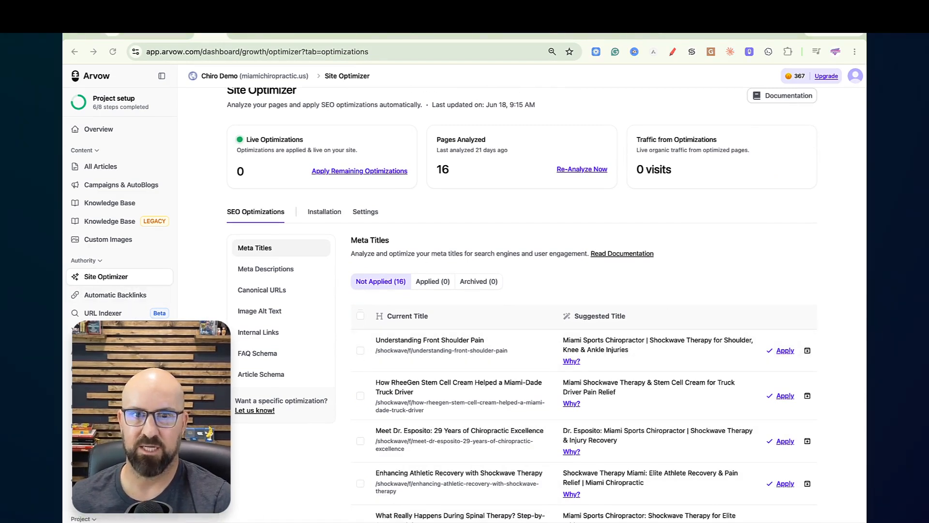
# Step: Open Automatic Backlinks and sketch a red box filled with scattered dots and dashes around the Anchor and Linked Page columns
pyautogui.click(121, 295)
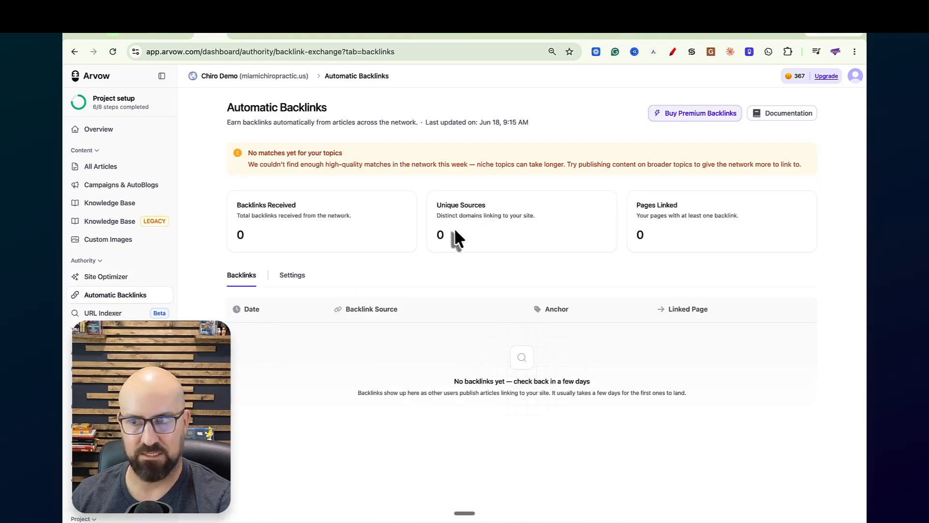
pyautogui.click(672, 51)
pyautogui.moveTo(528, 250)
pyautogui.mouseDown()
pyautogui.moveTo(546, 383)
pyautogui.moveTo(724, 255)
pyautogui.moveTo(544, 255)
pyautogui.mouseUp()
pyautogui.click(556, 276)
pyautogui.moveTo(602, 267); pyautogui.dragTo(608, 268)
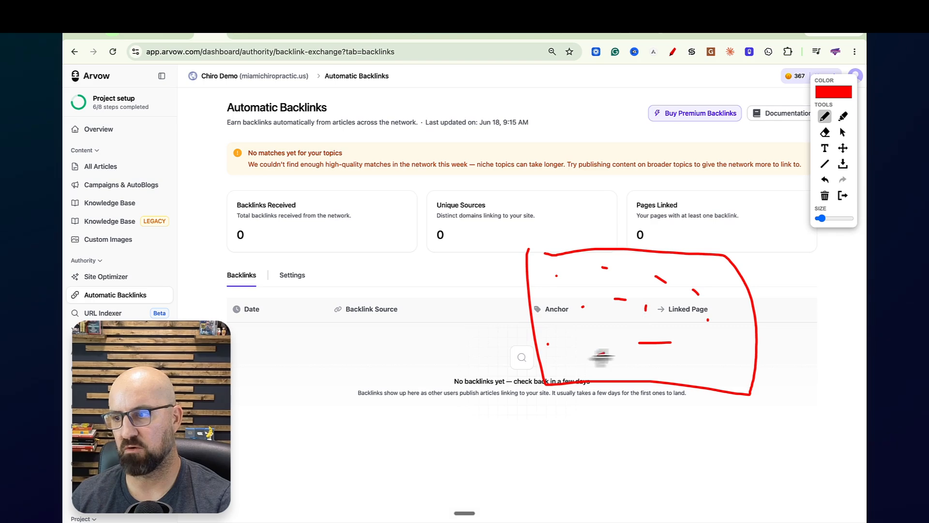
pyautogui.moveTo(601, 355); pyautogui.dragTo(673, 355)
pyautogui.moveTo(692, 352); pyautogui.dragTo(707, 353)
# Step: Sketch a second box over the Backlinks Received area, with arrows running between it and the box of scattered marks
pyautogui.moveTo(283, 217)
pyautogui.mouseDown()
pyautogui.moveTo(286, 310)
pyautogui.moveTo(425, 374)
pyautogui.moveTo(343, 196)
pyautogui.moveTo(296, 205)
pyautogui.mouseUp()
pyautogui.moveTo(310, 232)
pyautogui.mouseDown()
pyautogui.moveTo(319, 222)
pyautogui.moveTo(504, 221)
pyautogui.moveTo(570, 266)
pyautogui.mouseUp()
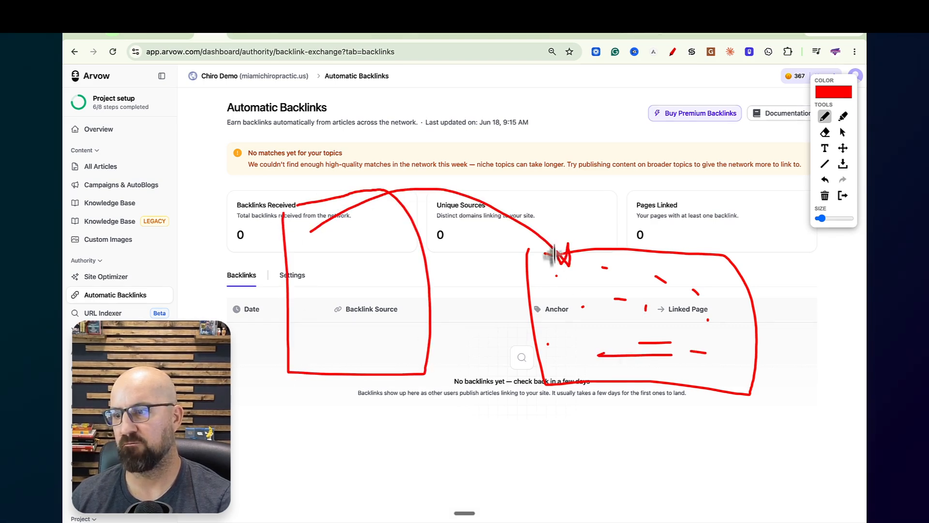
pyautogui.moveTo(571, 309); pyautogui.dragTo(580, 303)
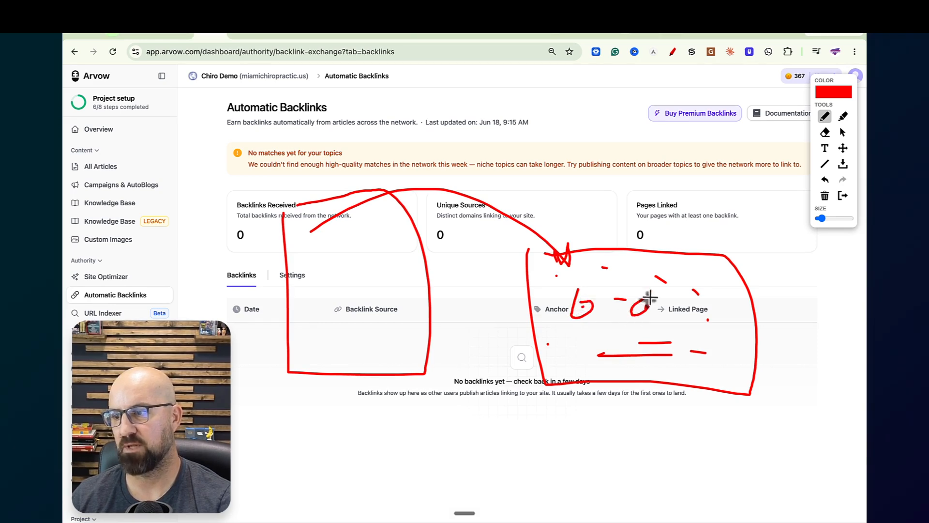
pyautogui.moveTo(569, 300)
pyautogui.mouseDown()
pyautogui.moveTo(576, 305)
pyautogui.moveTo(359, 321)
pyautogui.moveTo(361, 332)
pyautogui.mouseUp()
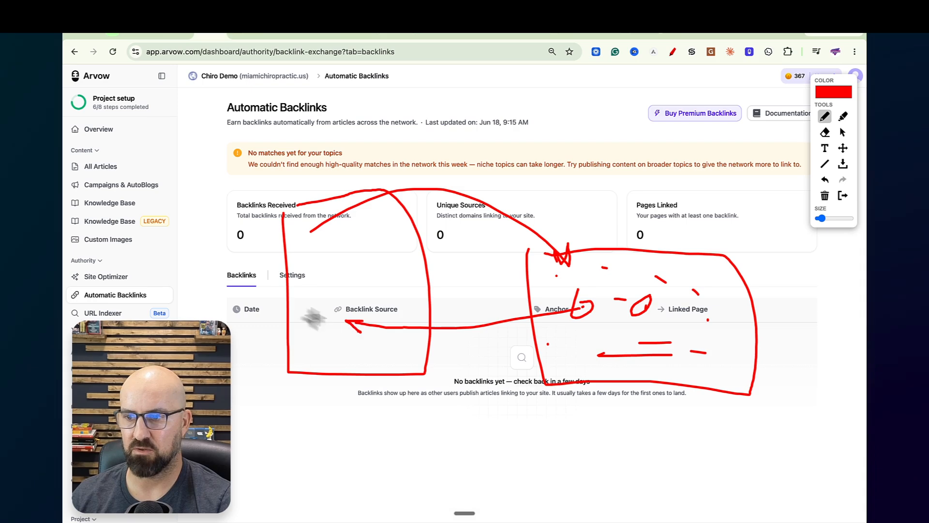
# Step: Add text-like lines inside the second box, outline the uppermost one, and clear all annotations from the Automatic Backlinks page
pyautogui.moveTo(307, 313); pyautogui.dragTo(403, 309)
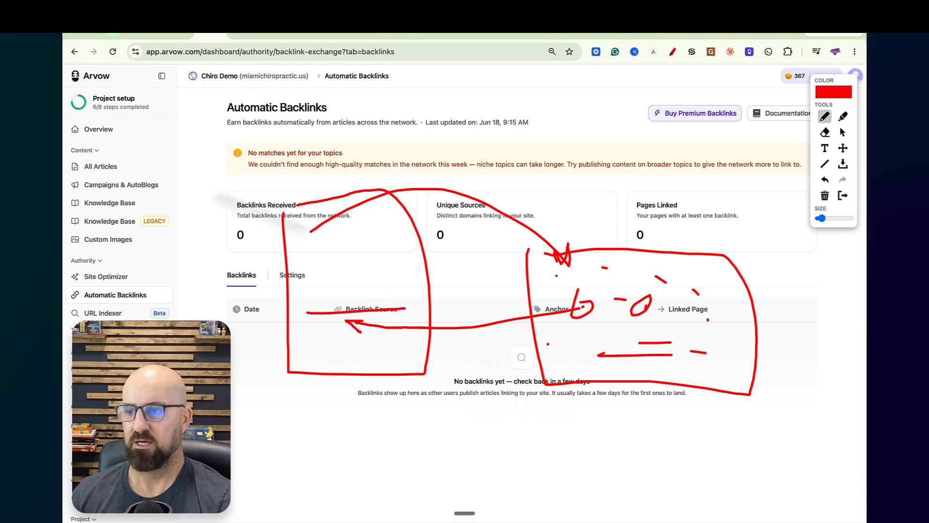
pyautogui.moveTo(342, 238); pyautogui.dragTo(399, 237)
pyautogui.moveTo(307, 281); pyautogui.dragTo(359, 287)
pyautogui.moveTo(310, 231)
pyautogui.mouseDown()
pyautogui.moveTo(319, 255)
pyautogui.moveTo(380, 208)
pyautogui.moveTo(313, 228)
pyautogui.mouseUp()
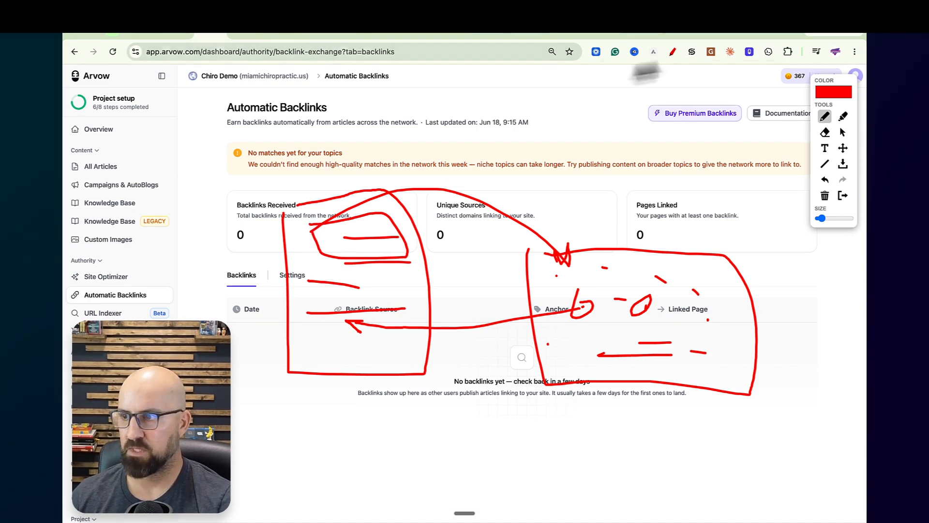
pyautogui.click(673, 51)
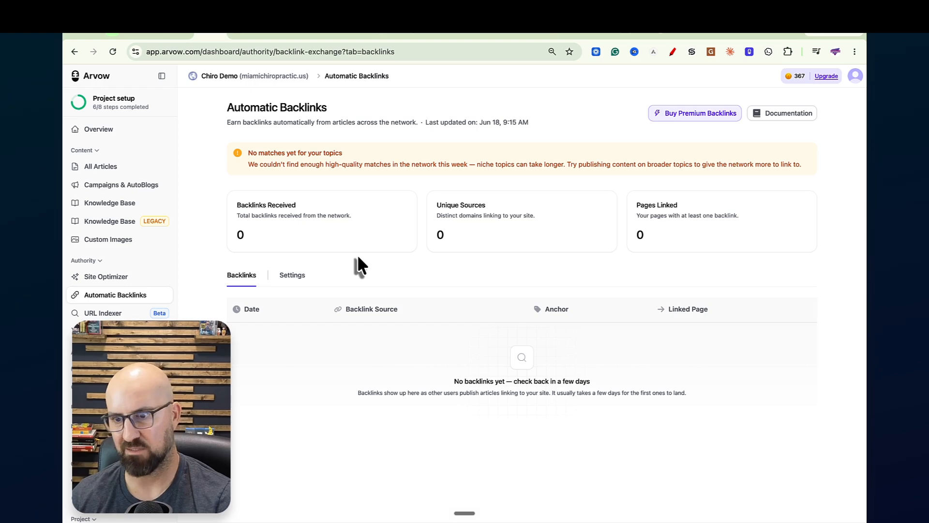
# Step: Open LLM Brand Monitors and look at the website URL form for a new monitor, cancelling without creating one
pyautogui.click(115, 369)
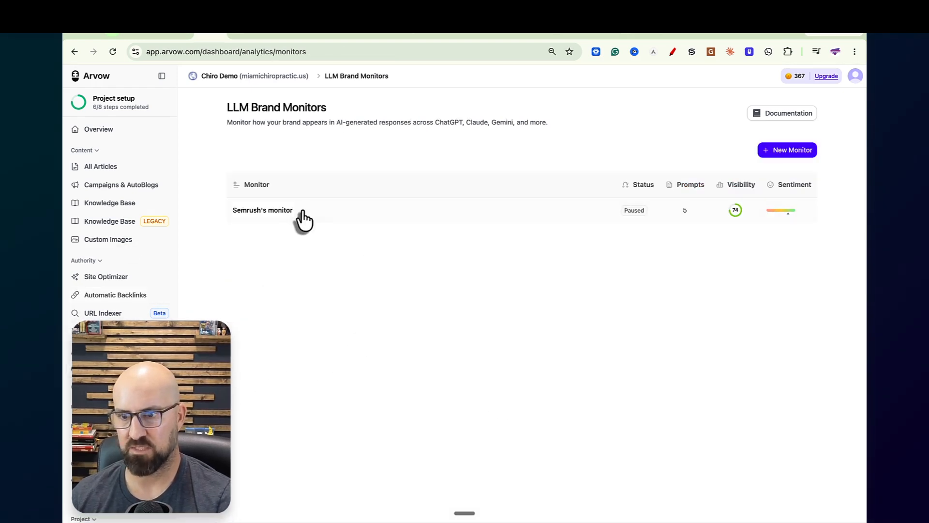
pyautogui.click(804, 153)
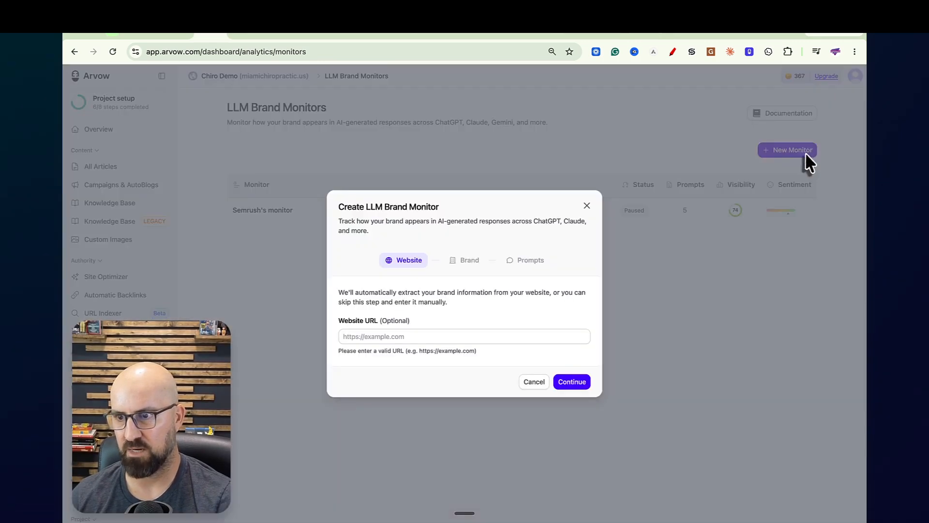
pyautogui.click(371, 336)
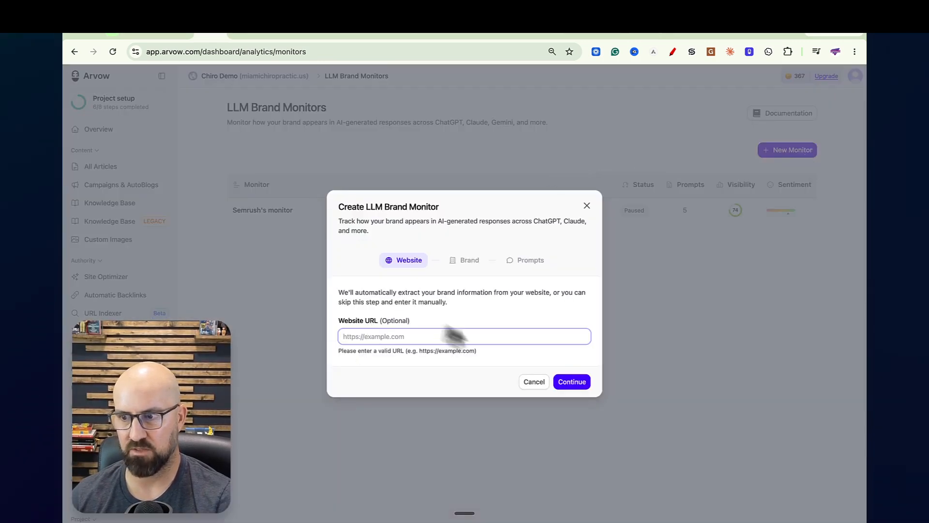
pyautogui.click(530, 385)
# Step: Open Semrush's monitor, outline its prompts in red with arrows towards the Visibility and Sentiment columns, and clear the annotations
pyautogui.click(285, 213)
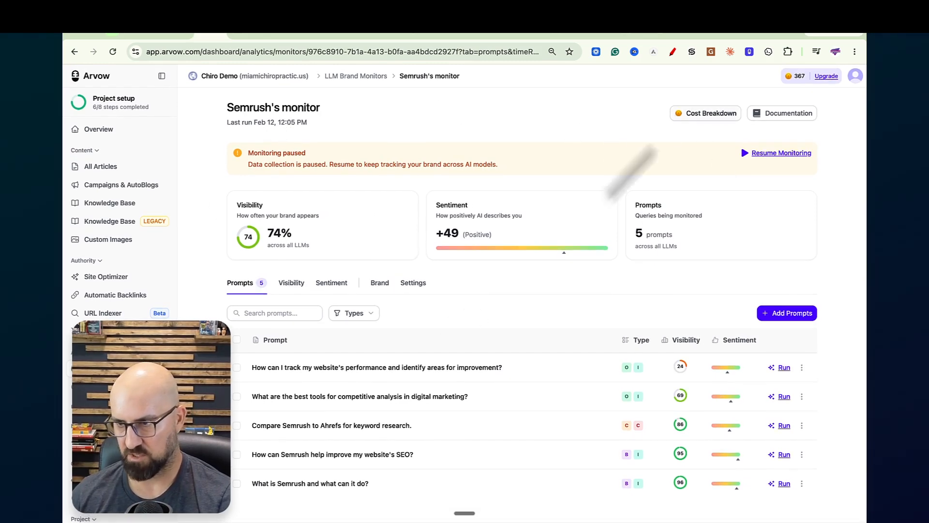
pyautogui.click(672, 52)
pyautogui.moveTo(546, 339)
pyautogui.mouseDown()
pyautogui.moveTo(549, 421)
pyautogui.moveTo(303, 511)
pyautogui.moveTo(231, 498)
pyautogui.moveTo(586, 351)
pyautogui.mouseUp()
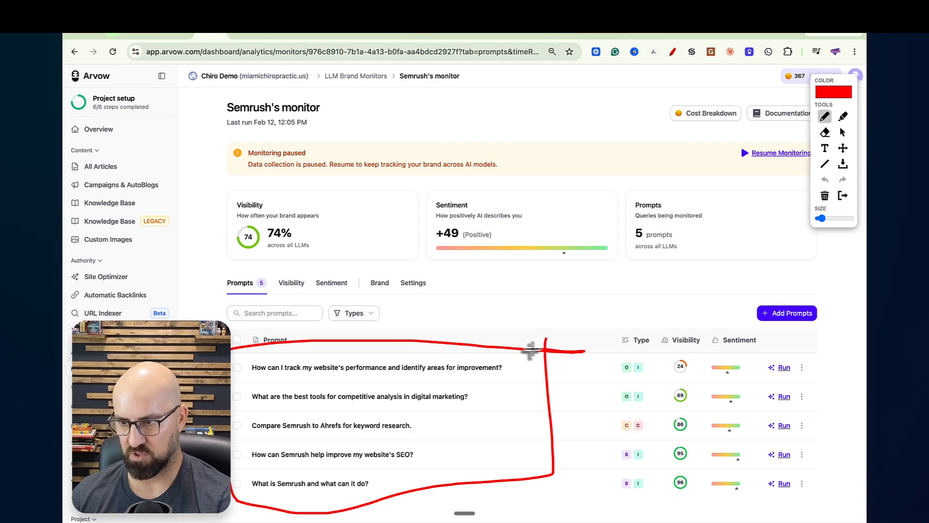
pyautogui.moveTo(252, 375); pyautogui.dragTo(483, 389)
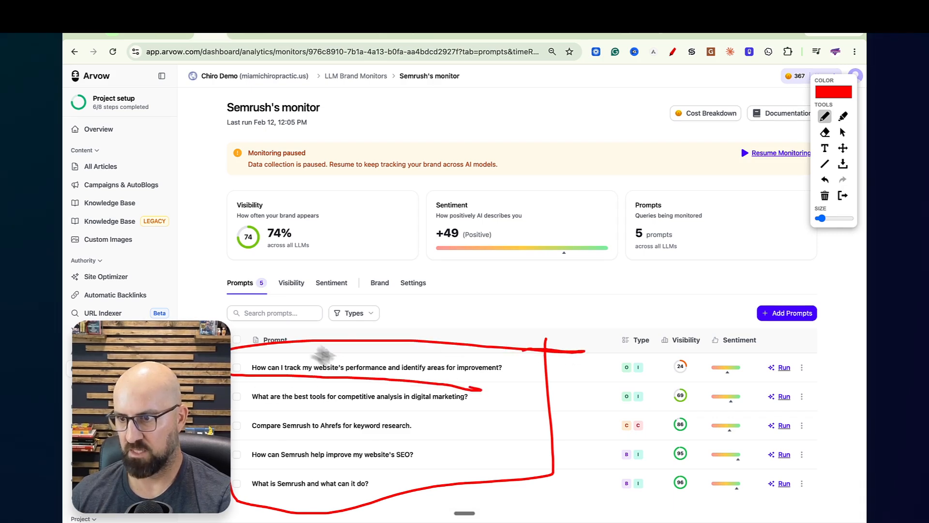
pyautogui.moveTo(317, 350)
pyautogui.mouseDown()
pyautogui.moveTo(547, 293)
pyautogui.moveTo(688, 359)
pyautogui.moveTo(677, 334)
pyautogui.moveTo(724, 358)
pyautogui.moveTo(702, 349)
pyautogui.mouseUp()
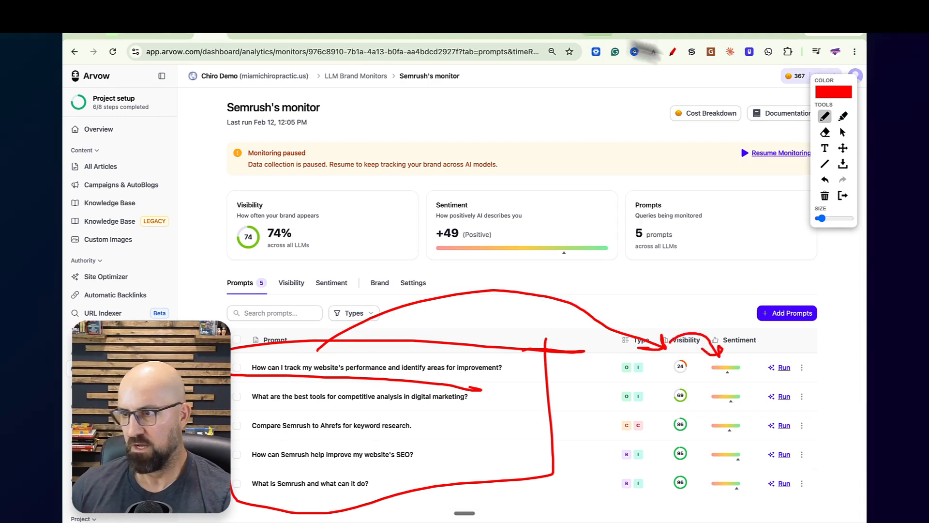
pyautogui.click(671, 52)
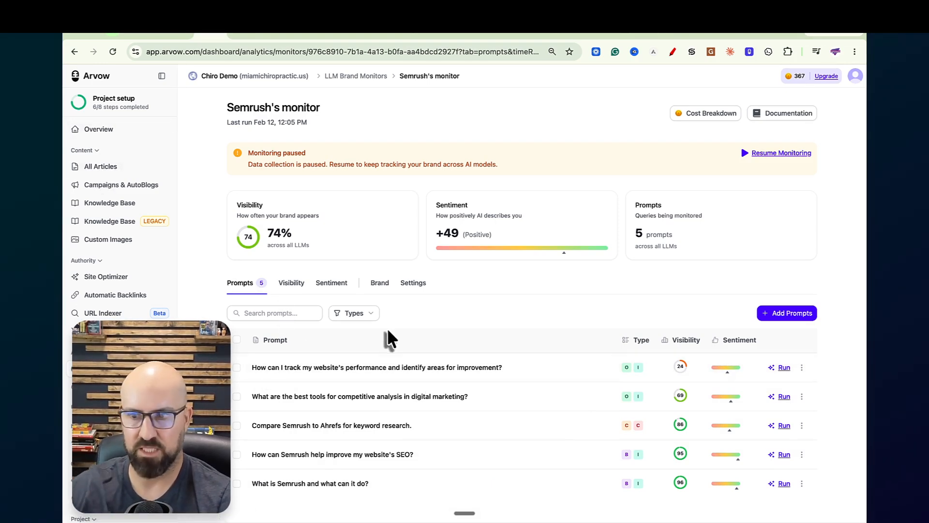
# Step: View the response details of the website performance tracking prompt and look at the Add Prompts form, closing both without changes
pyautogui.click(395, 371)
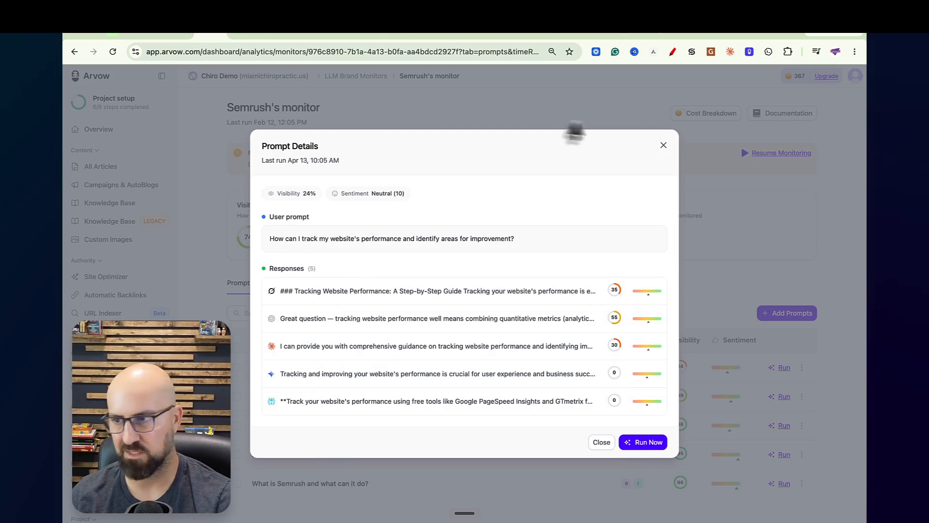
pyautogui.click(662, 146)
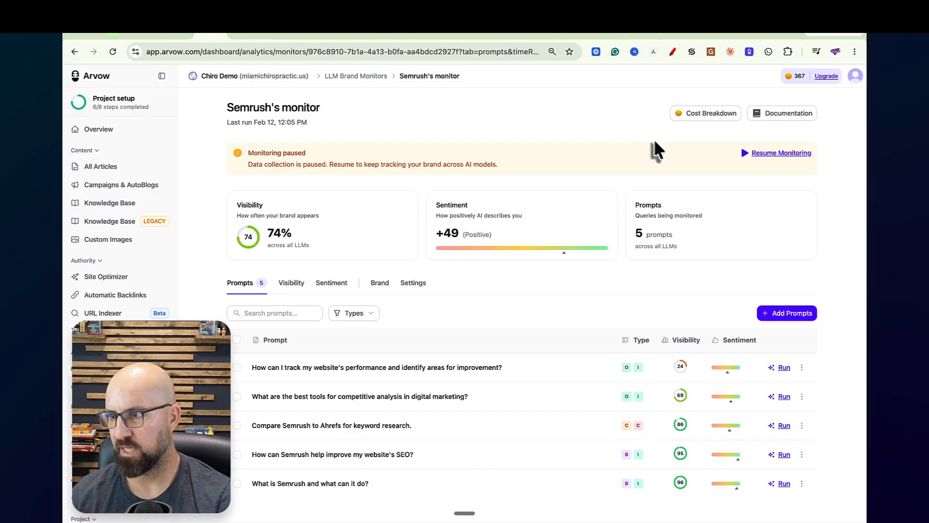
pyautogui.click(765, 328)
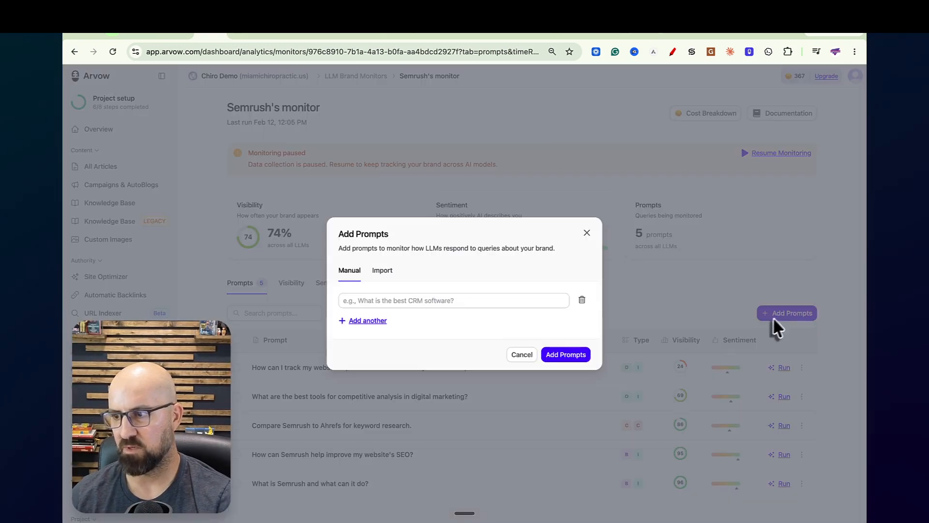
pyautogui.click(515, 358)
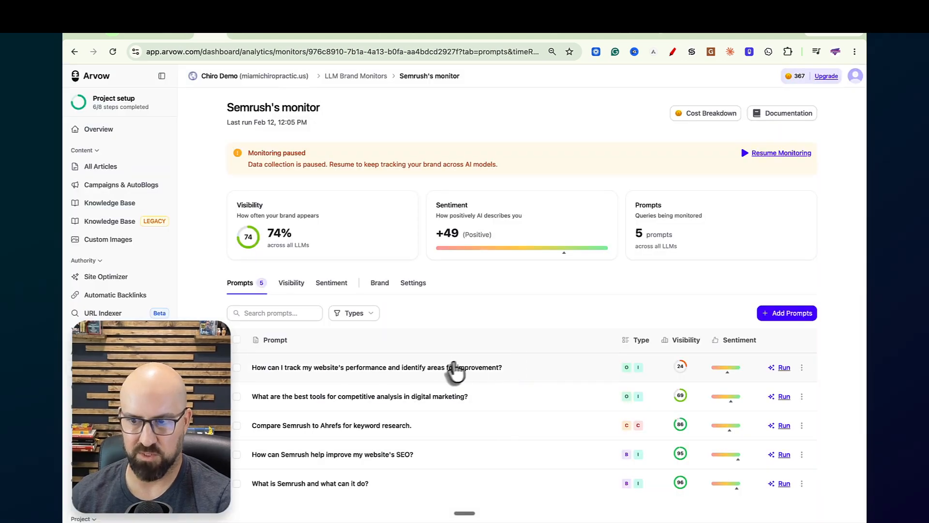
# Step: Open the Site Explorer for analyzing any domain's traffic, keywords and backlinks
pyautogui.click(106, 387)
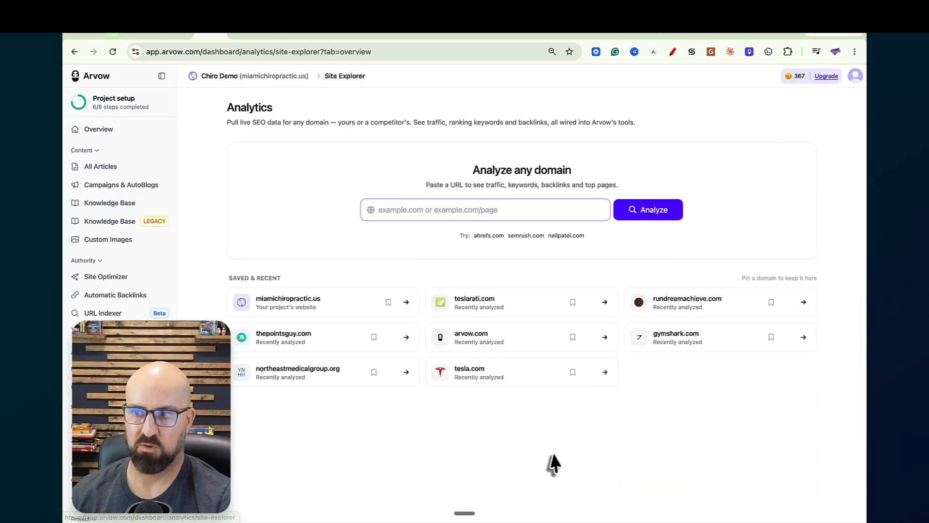